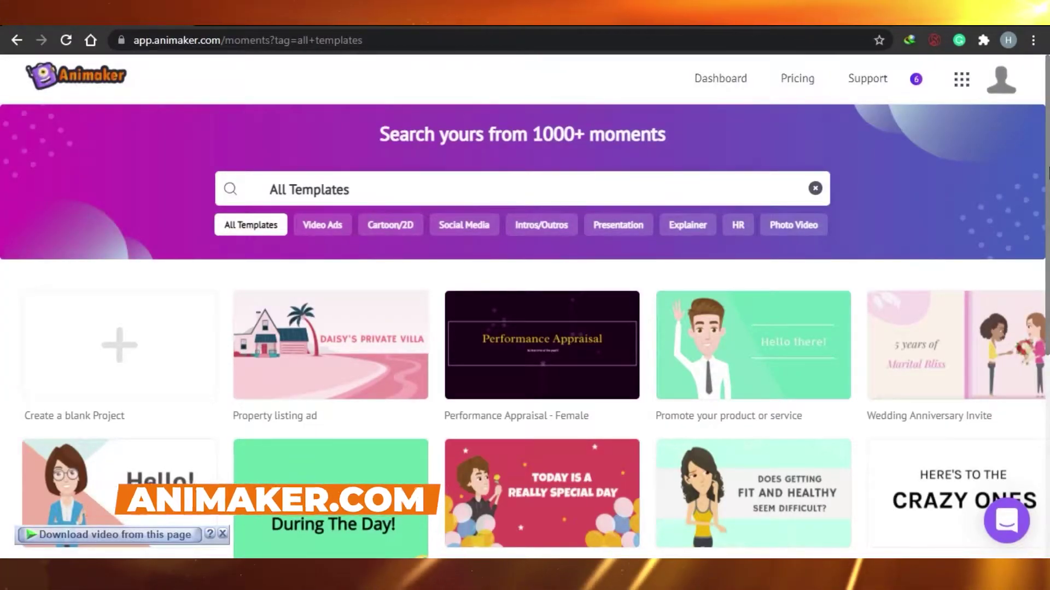
Browse the All Templates gallery to examine the available video templates
scroll(1048, 174, down, 3)
scroll(1047, 137, up, 3)
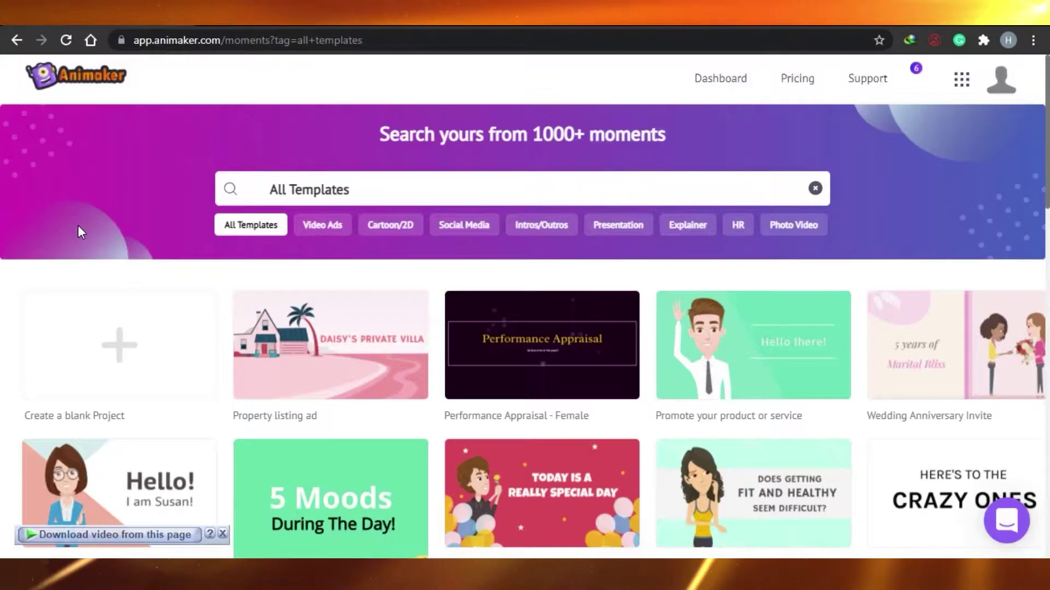
mouse_move(218, 511)
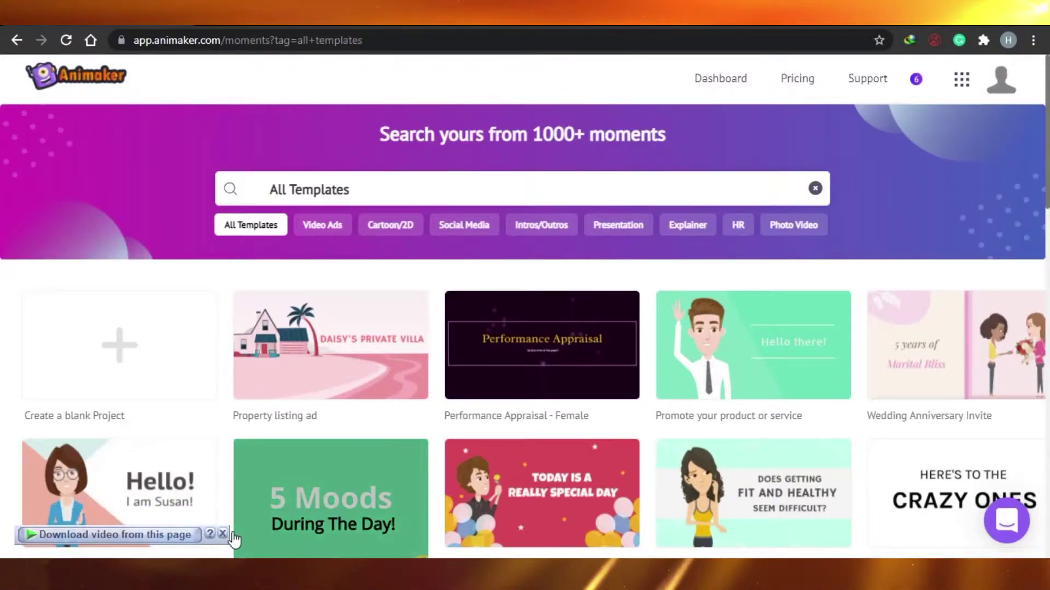
mouse_move(579, 309)
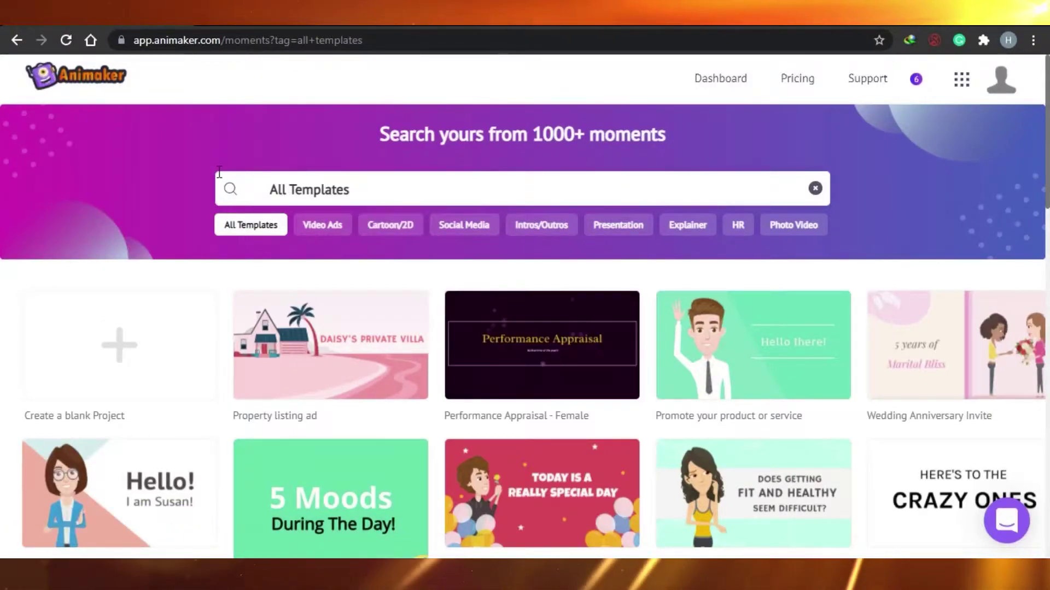
scroll(1047, 166, down, 6)
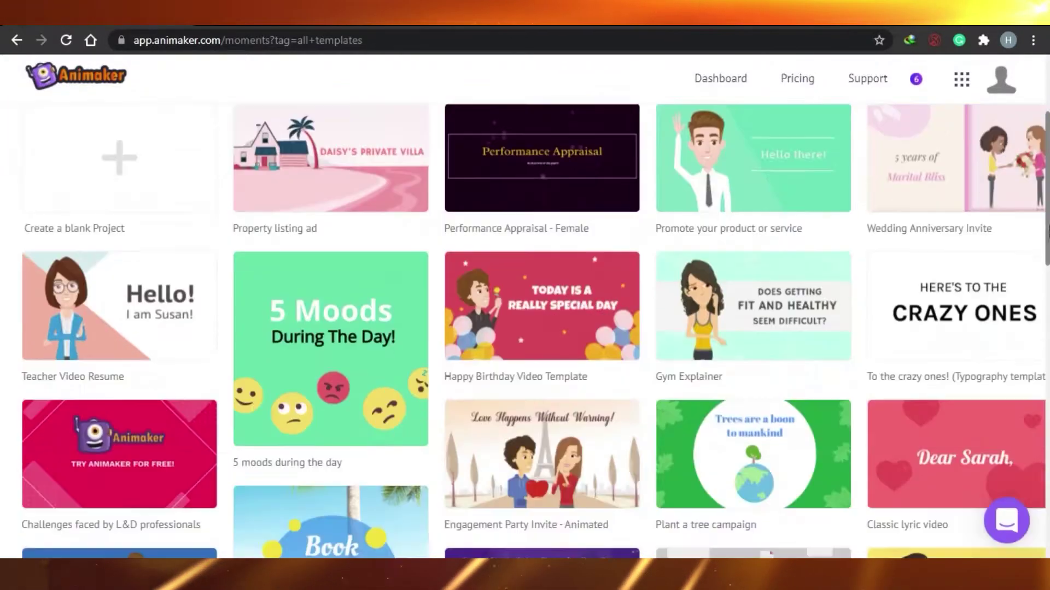
scroll(1047, 153, up, 6)
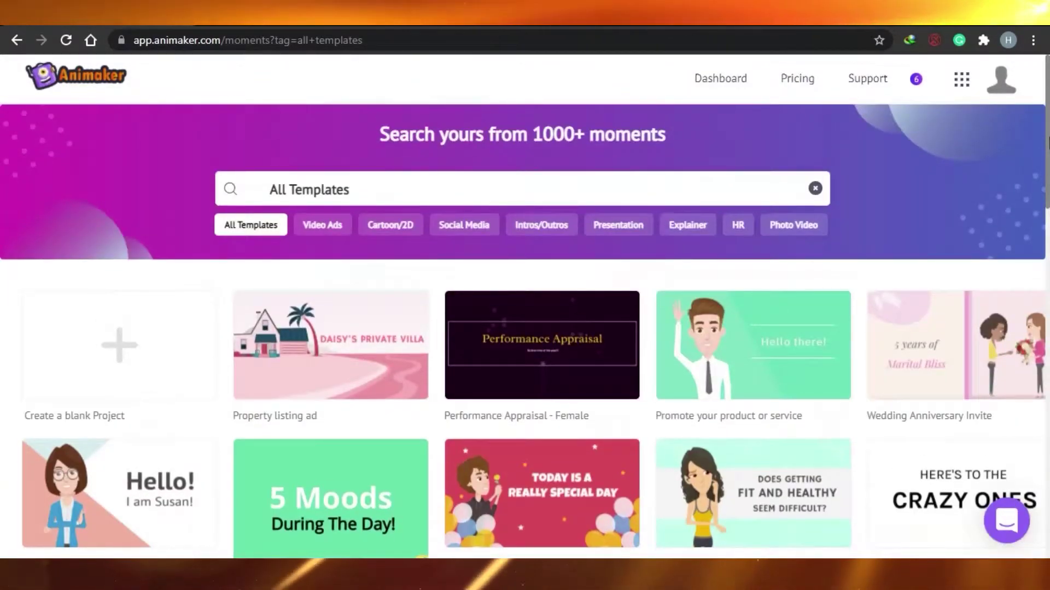
scroll(1046, 245, down, 4)
scroll(1048, 245, down, 16)
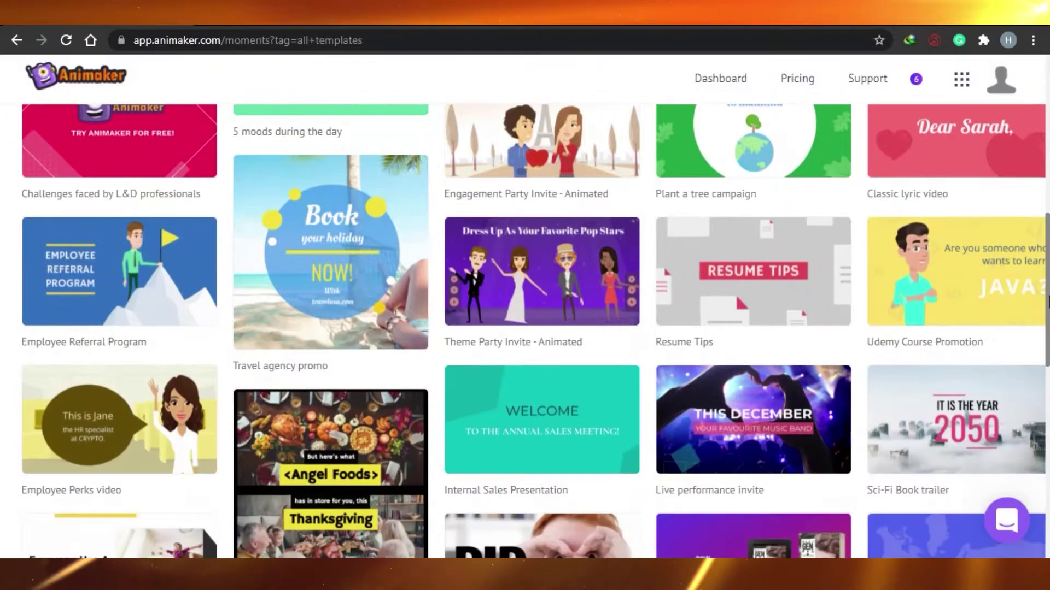
scroll(1047, 245, up, 20)
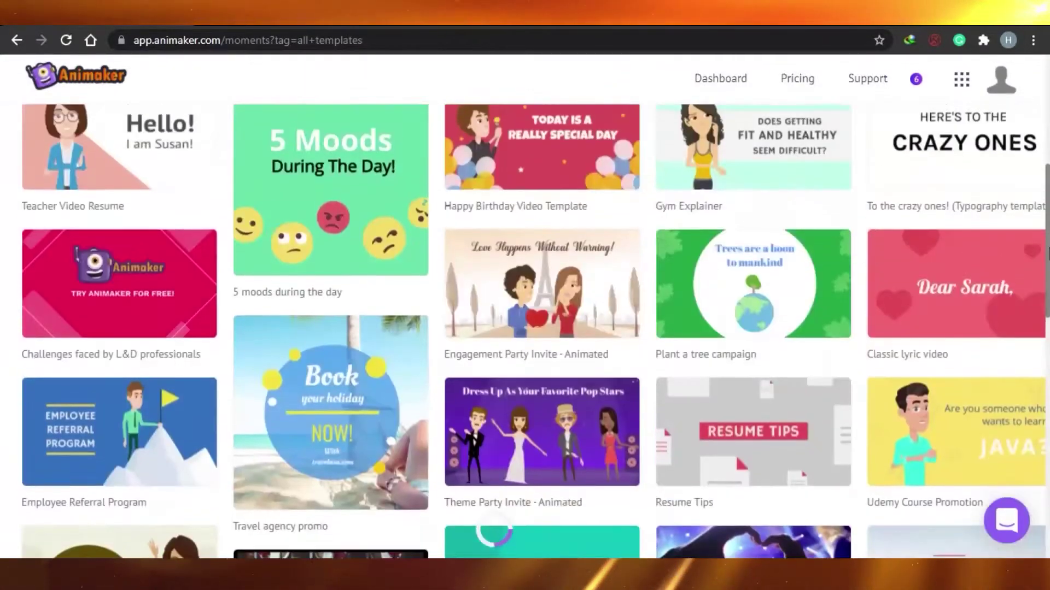
scroll(1047, 164, down, 3)
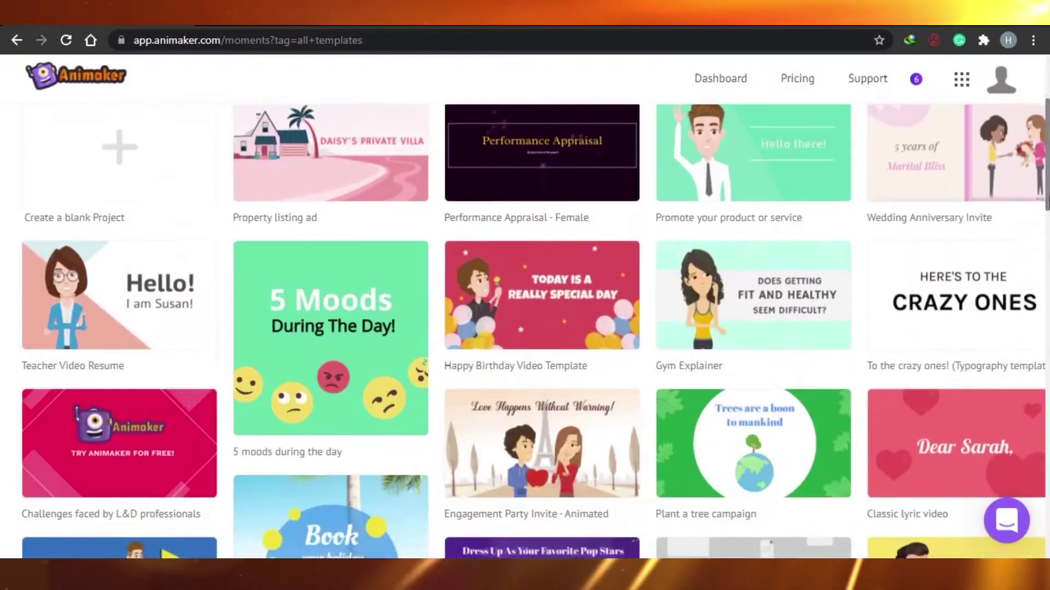
Preview the Teacher Video Resume template, pause its playback and close the preview
mouse_move(107, 247)
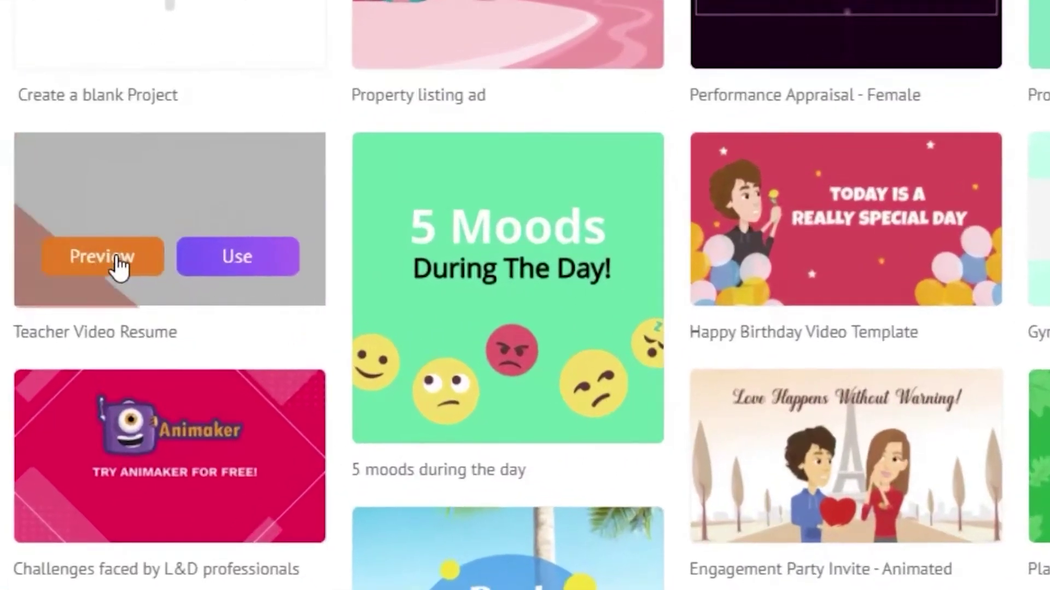
click(88, 276)
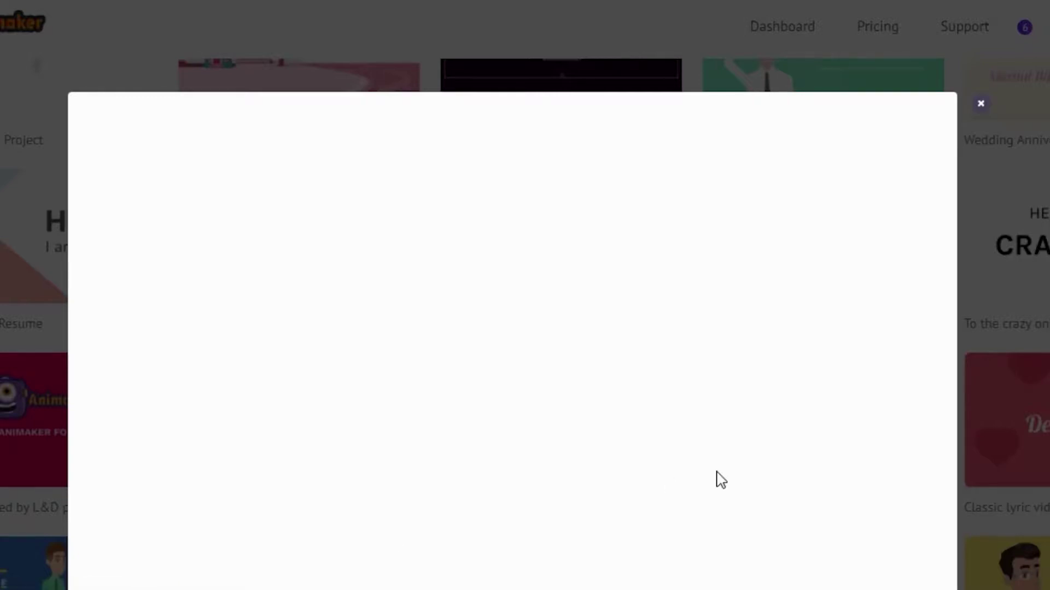
scroll(520, 449, down, 3)
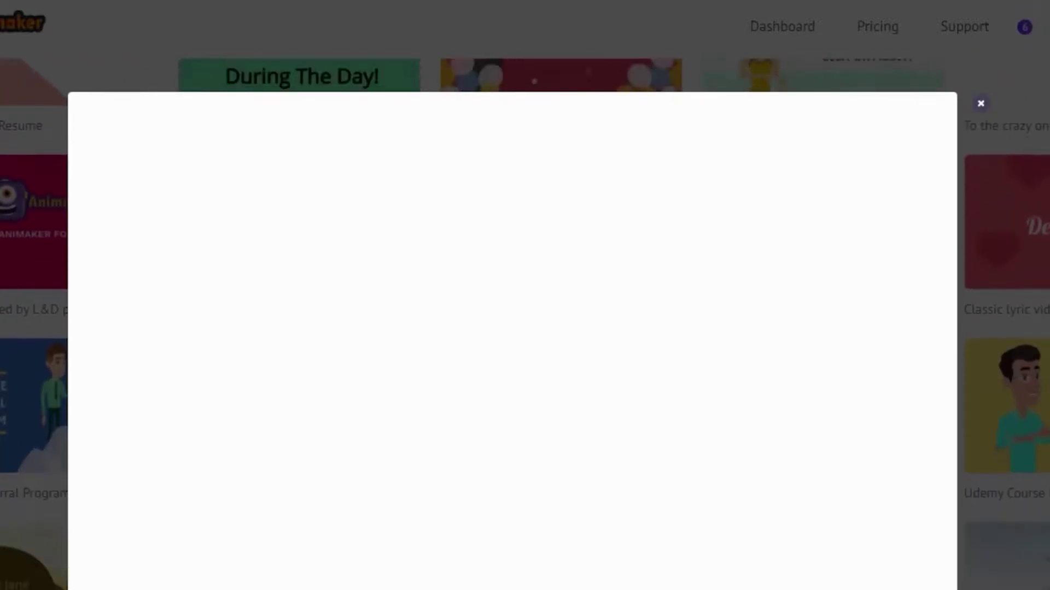
scroll(520, 449, up, 2)
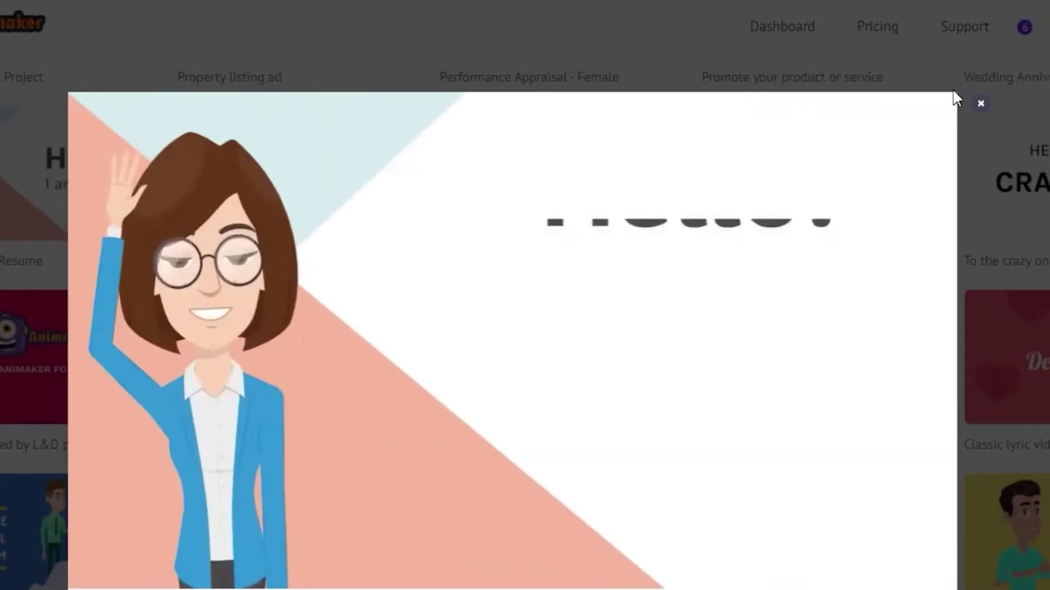
click(952, 88)
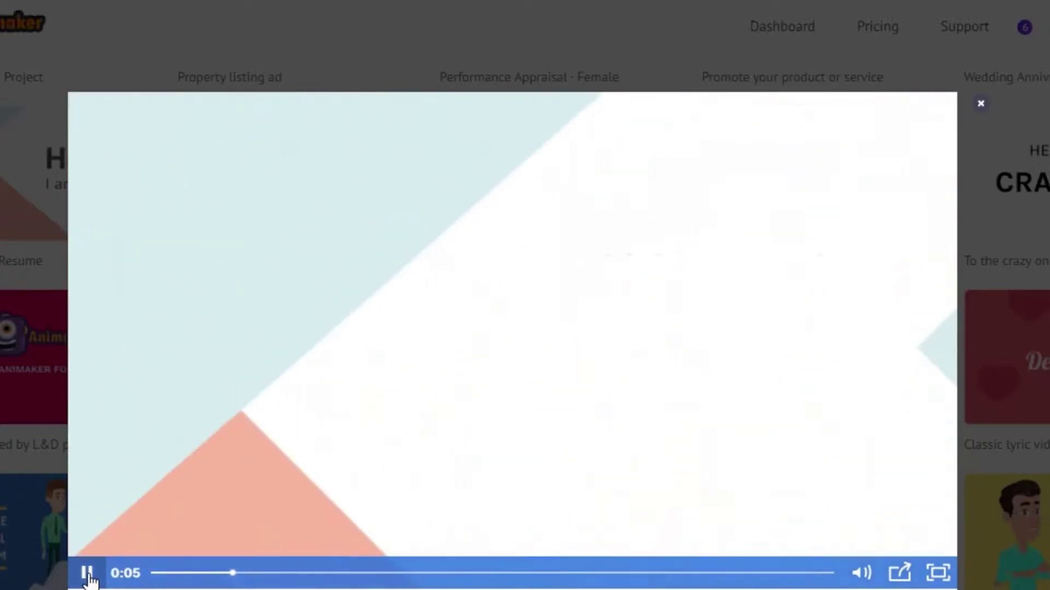
click(87, 573)
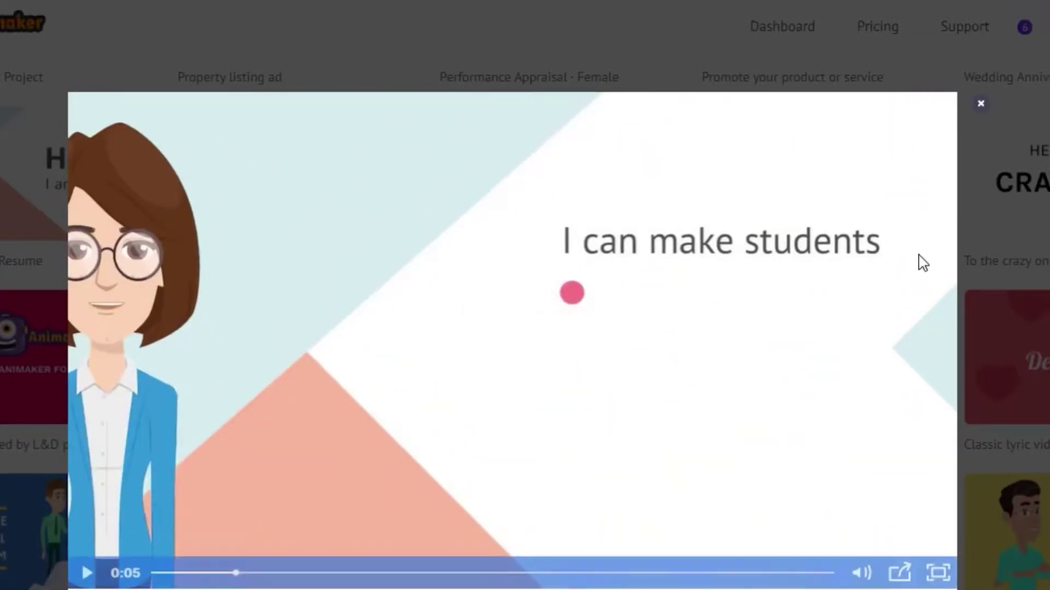
click(982, 107)
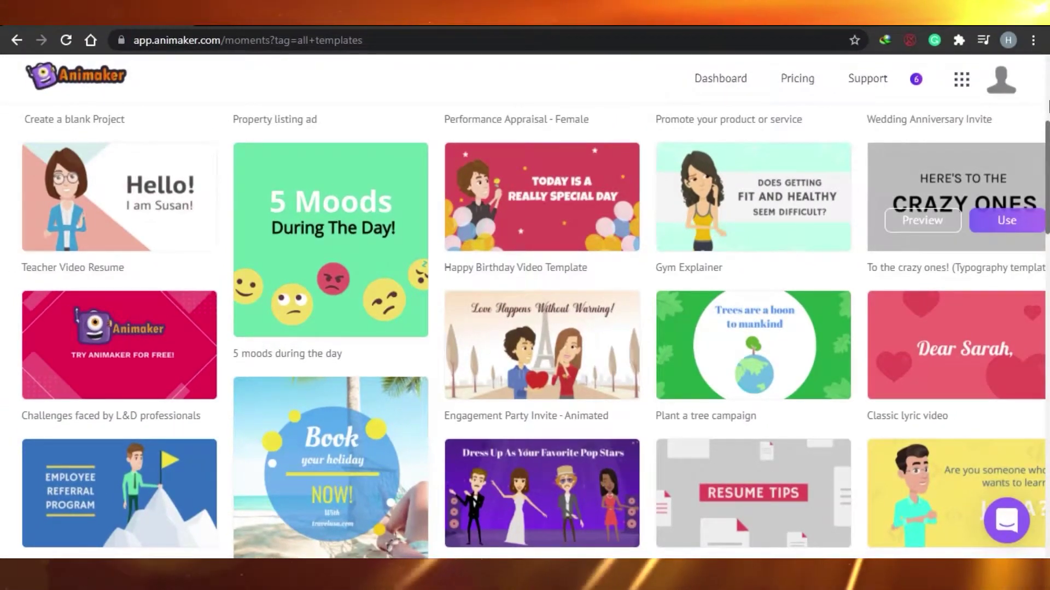
Create a blank project with the 16:9 horizontal video size
scroll(984, 227, up, 5)
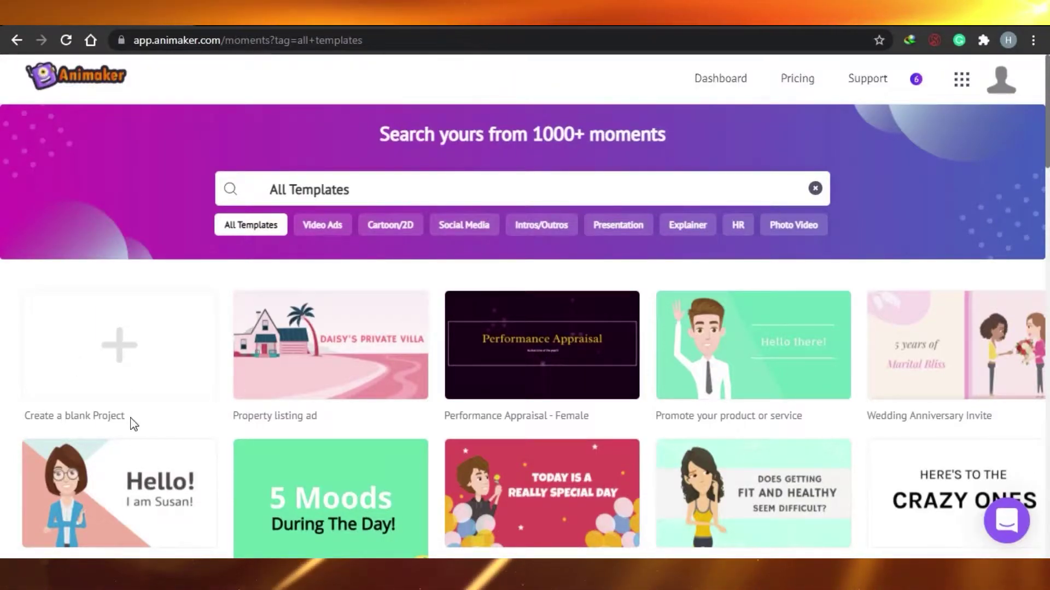
click(121, 358)
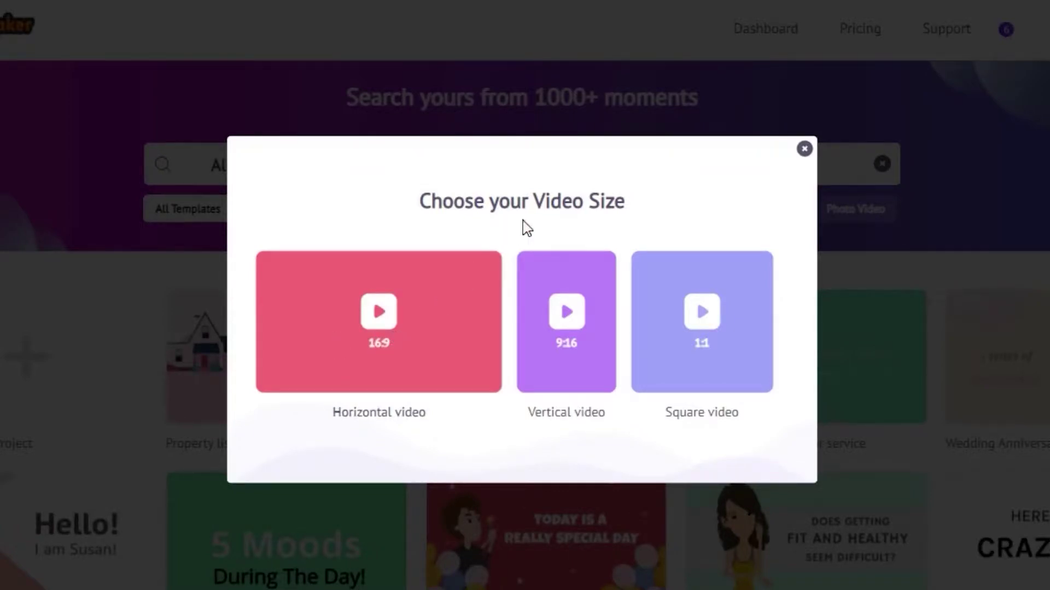
click(389, 361)
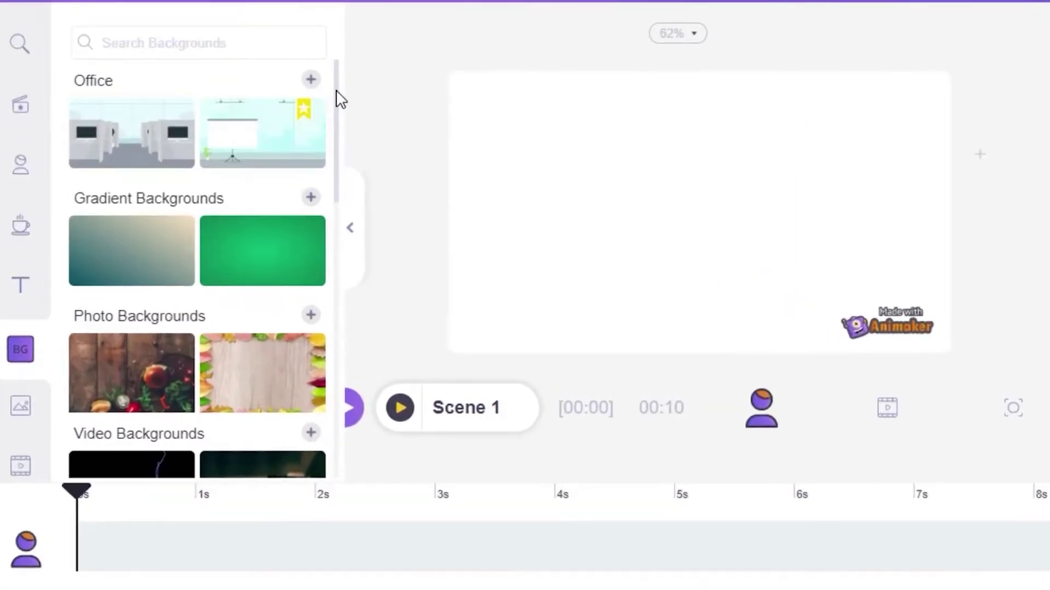
Look through the background library, but give Scene 1 a custom light pink background colour and apply it
mouse_move(337, 92)
mouse_down()
mouse_move(335, 185)
mouse_move(339, 82)
mouse_up()
drag(342, 131, 335, 242)
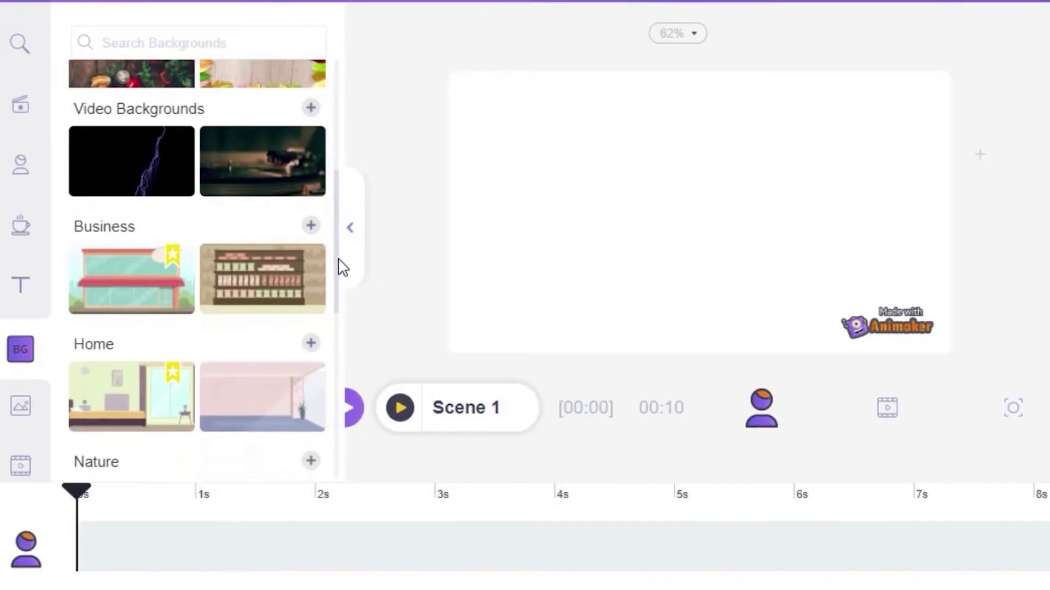
drag(339, 268, 340, 307)
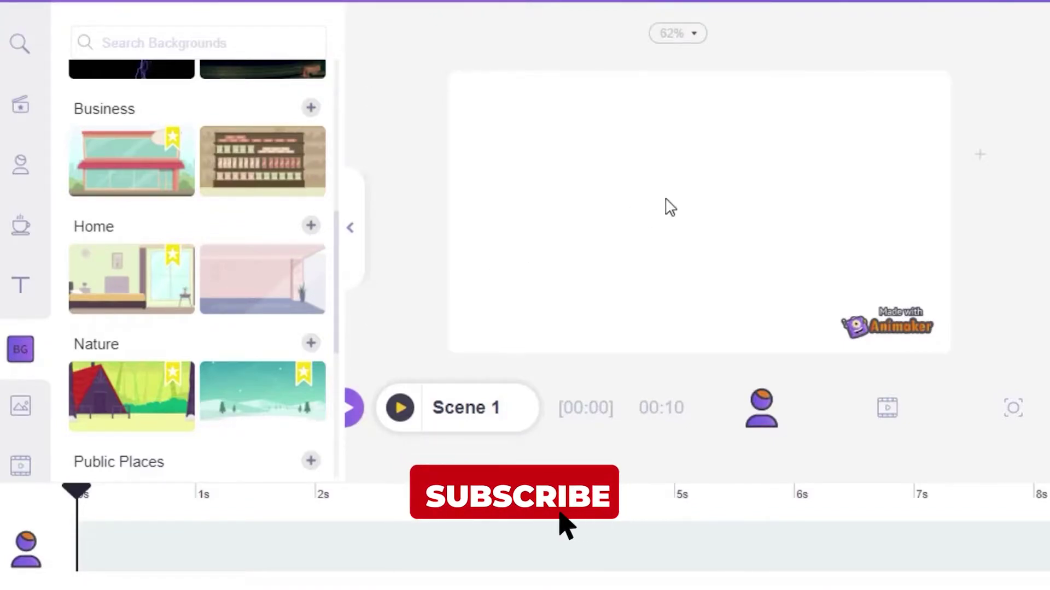
click(564, 553)
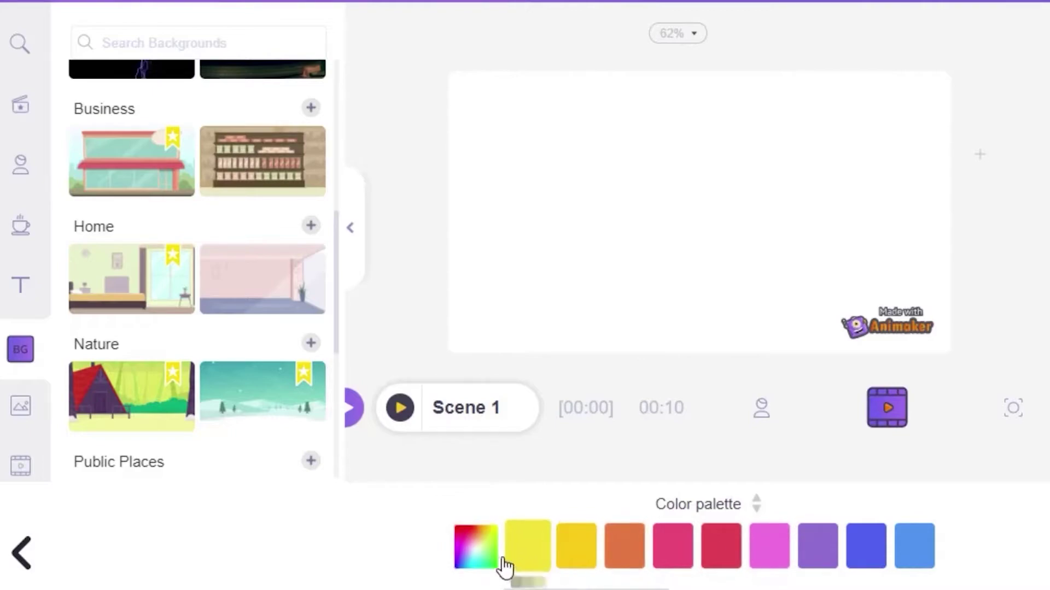
click(484, 562)
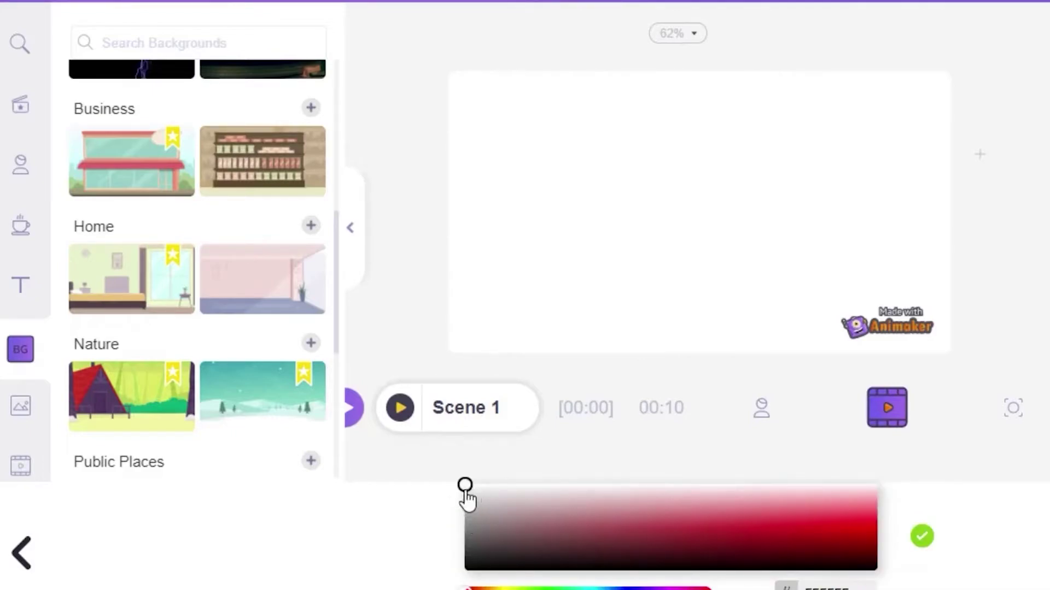
drag(467, 493, 697, 499)
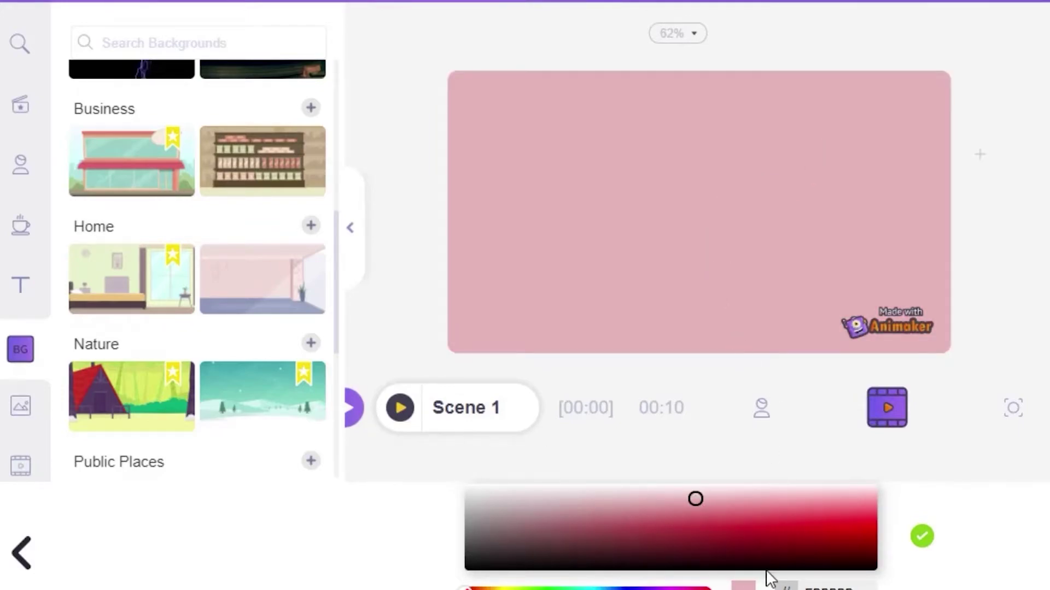
click(922, 538)
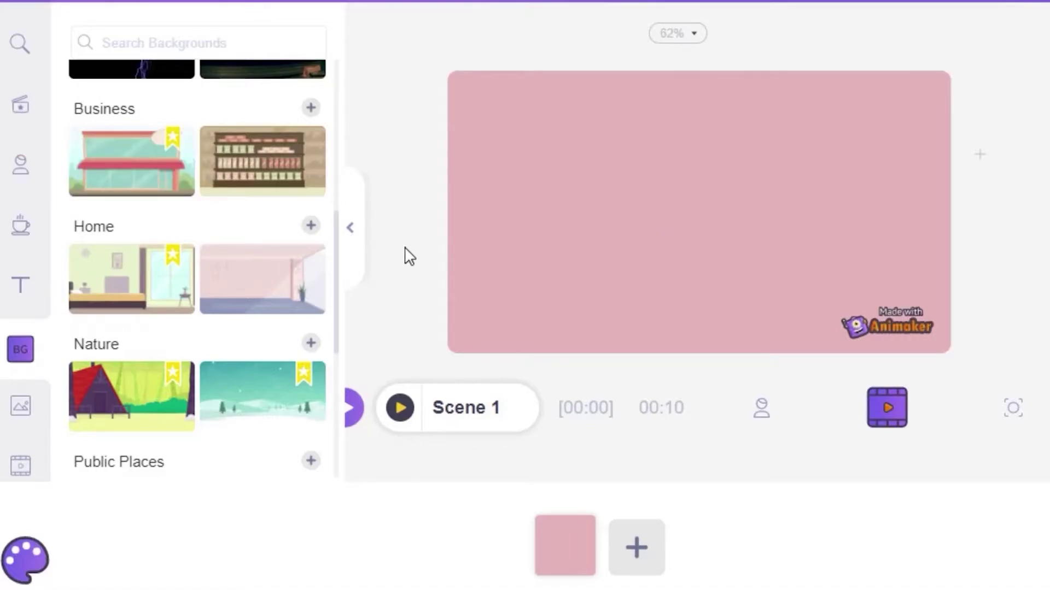
Add the dark-haired woman in the green shirt to the scene, enlarged and placed at the left side of the canvas
click(22, 167)
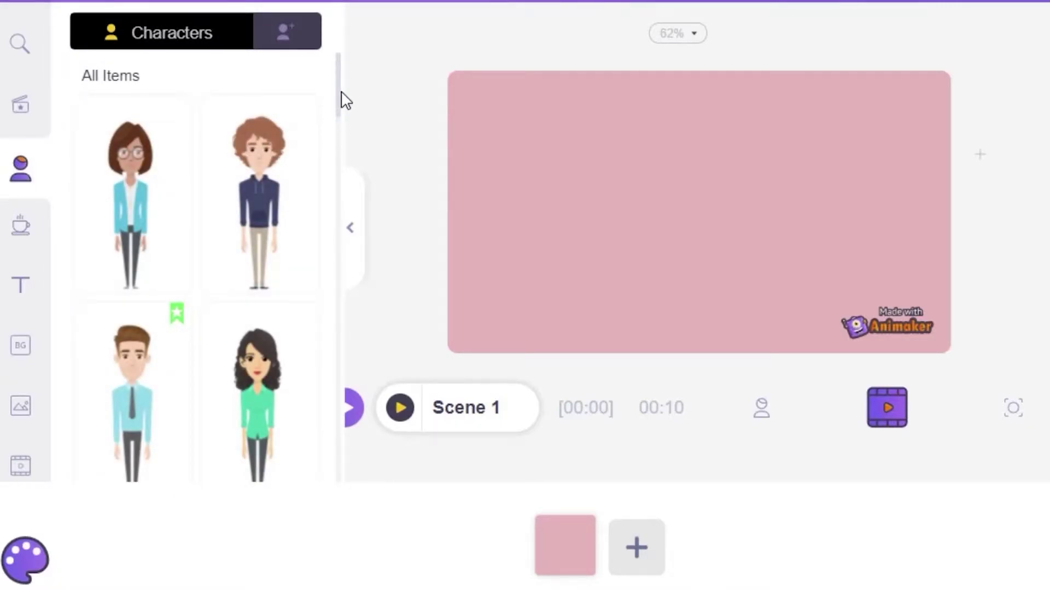
drag(339, 88, 359, 105)
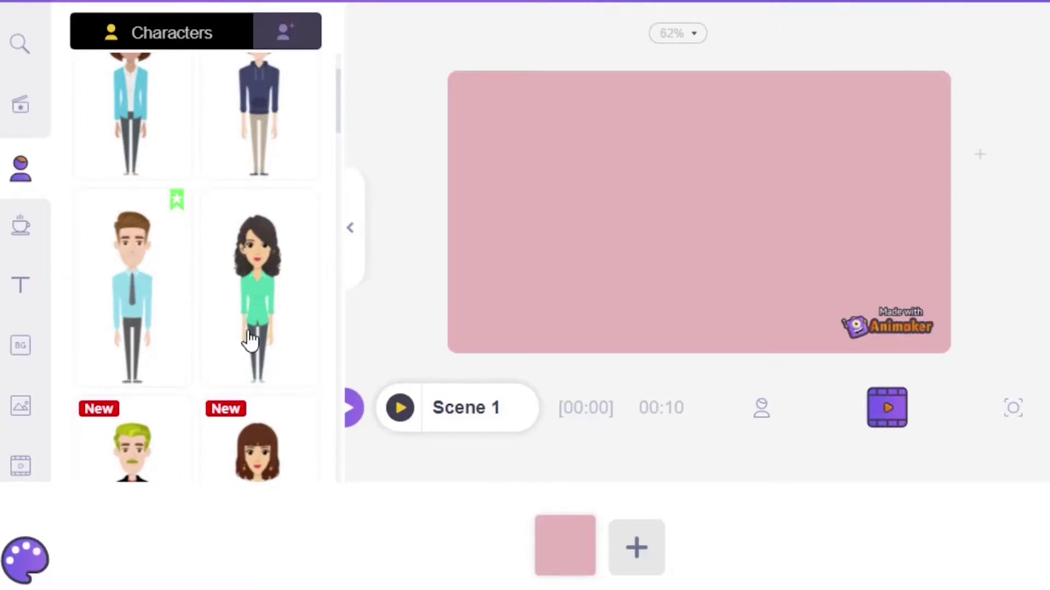
click(250, 301)
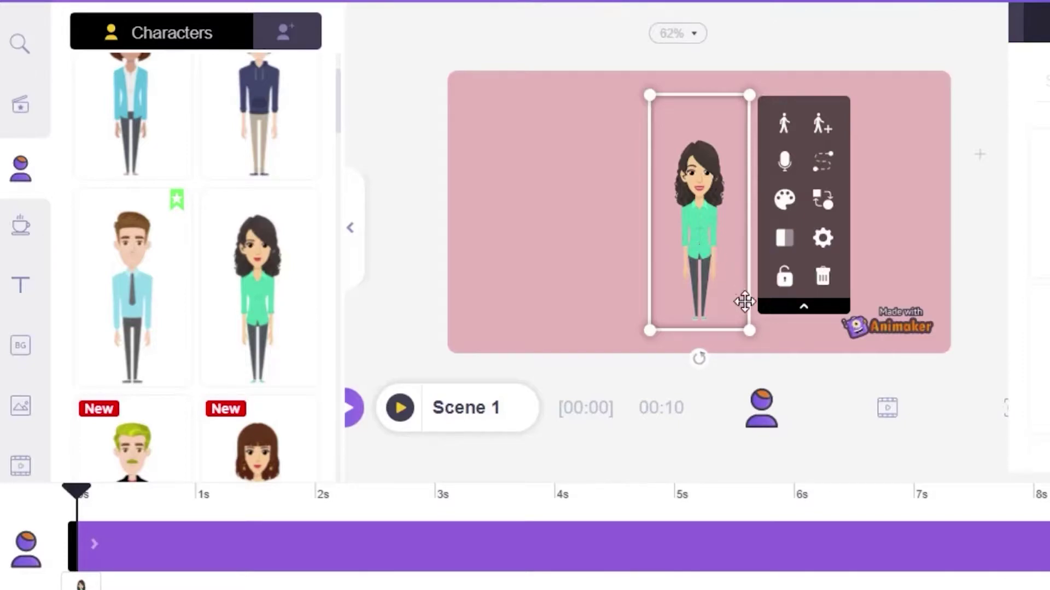
drag(748, 331, 800, 374)
drag(723, 261, 534, 215)
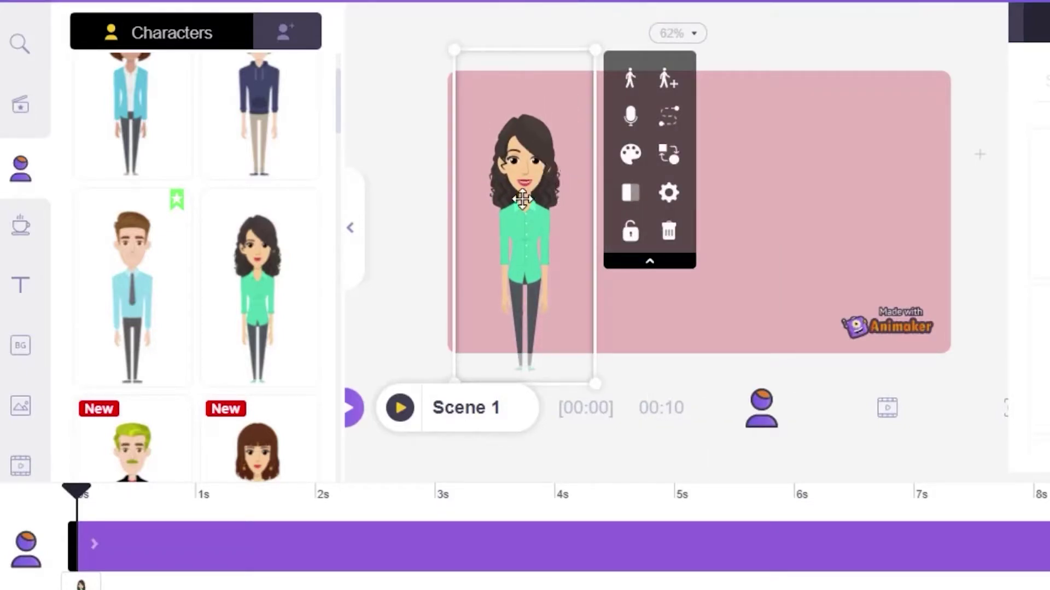
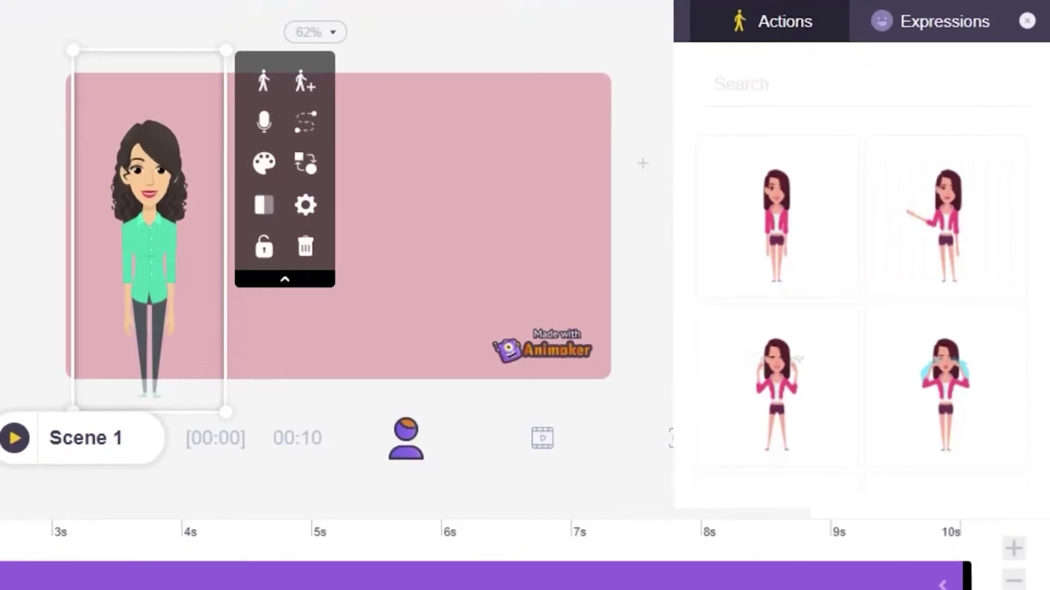
Apply the Standing And Crying action to the woman character
scroll(861, 306, up, 3)
scroll(957, 276, down, 2)
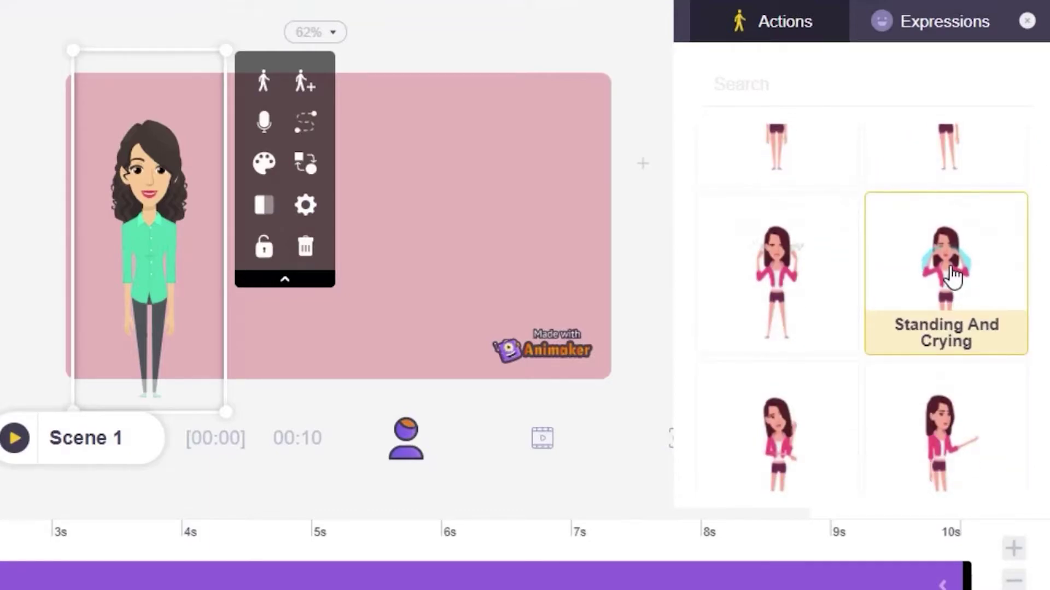
click(952, 275)
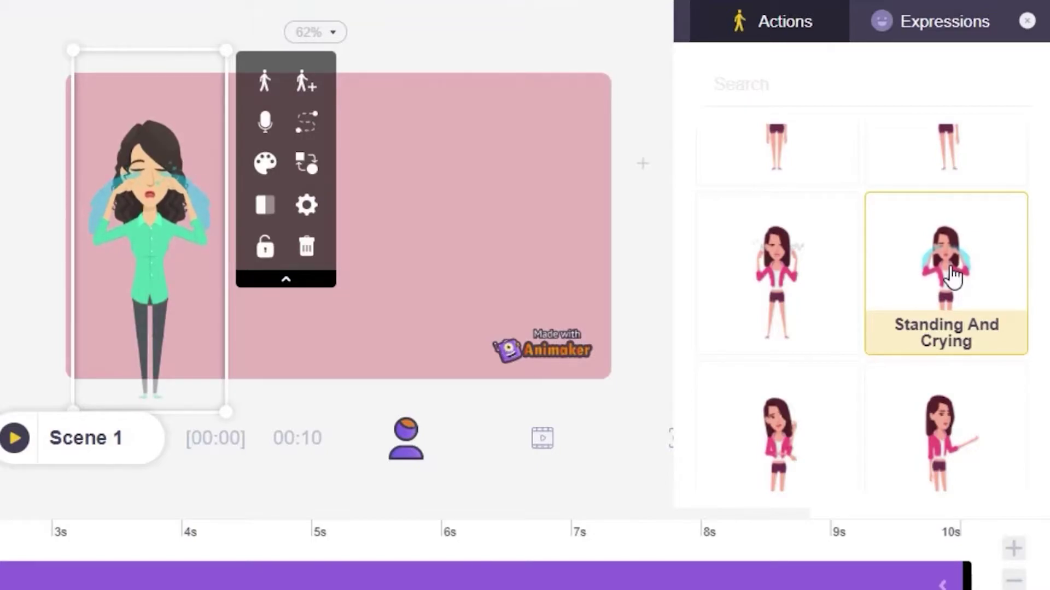
Apply the action of celebrating with a trophy to the woman character
scroll(954, 277, down, 3)
scroll(861, 295, down, 5)
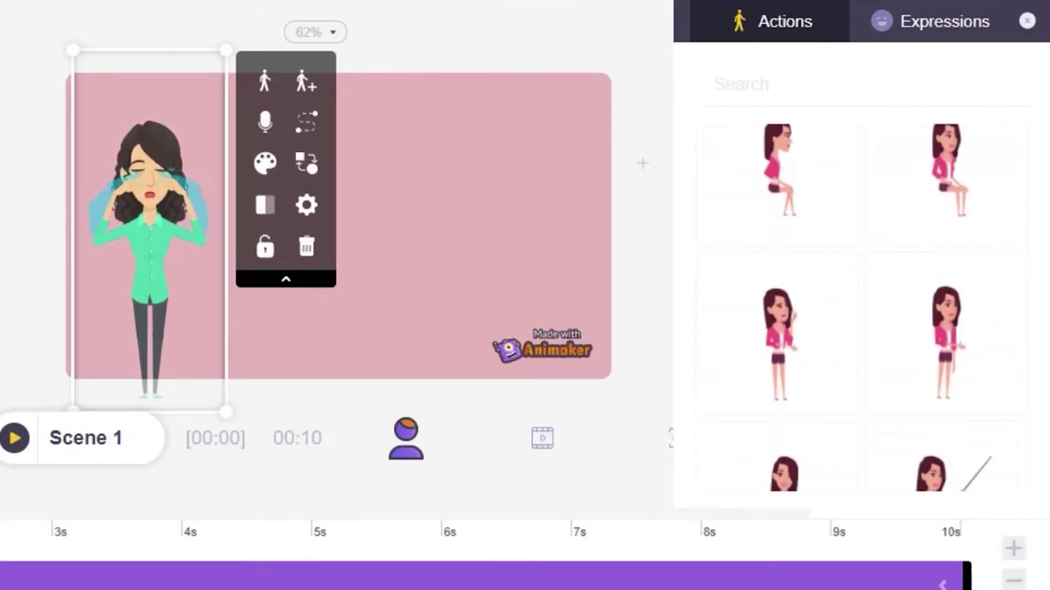
scroll(913, 199, down, 3)
click(914, 198)
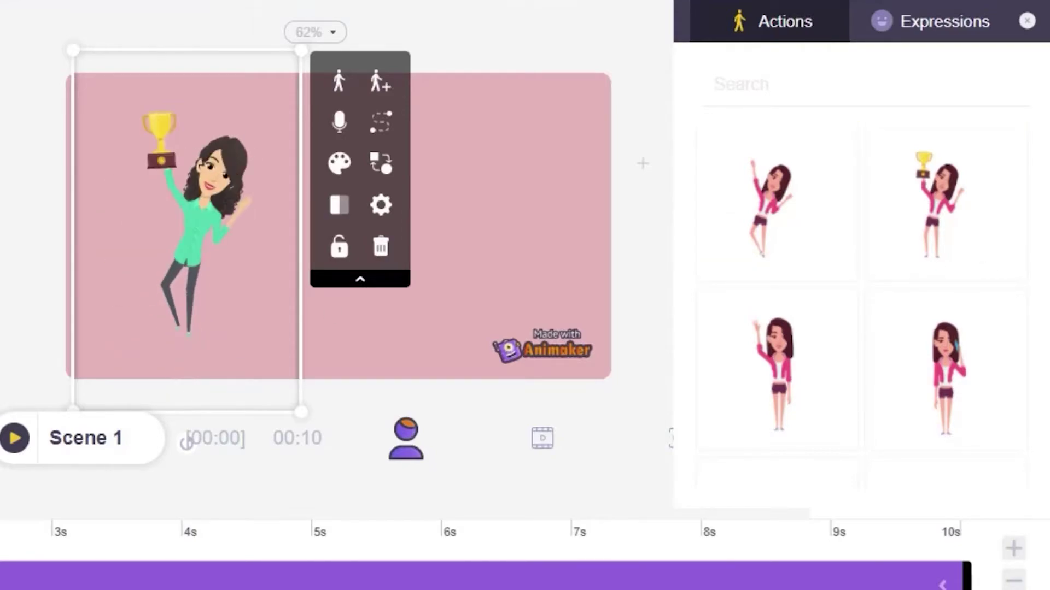
Apply the Waving And Saying Hi action to the woman character
scroll(813, 274, down, 3)
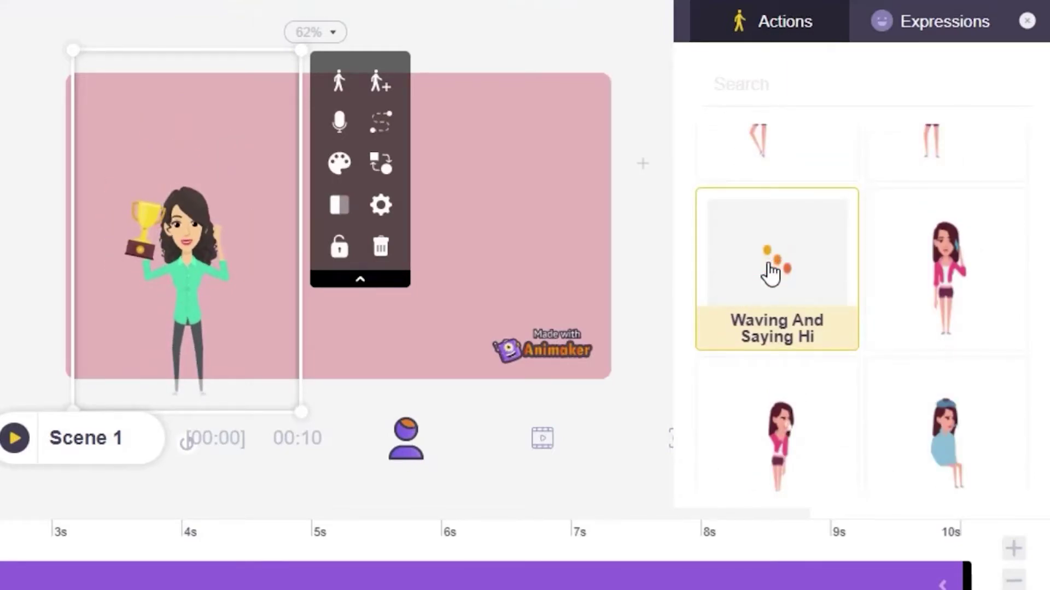
click(771, 273)
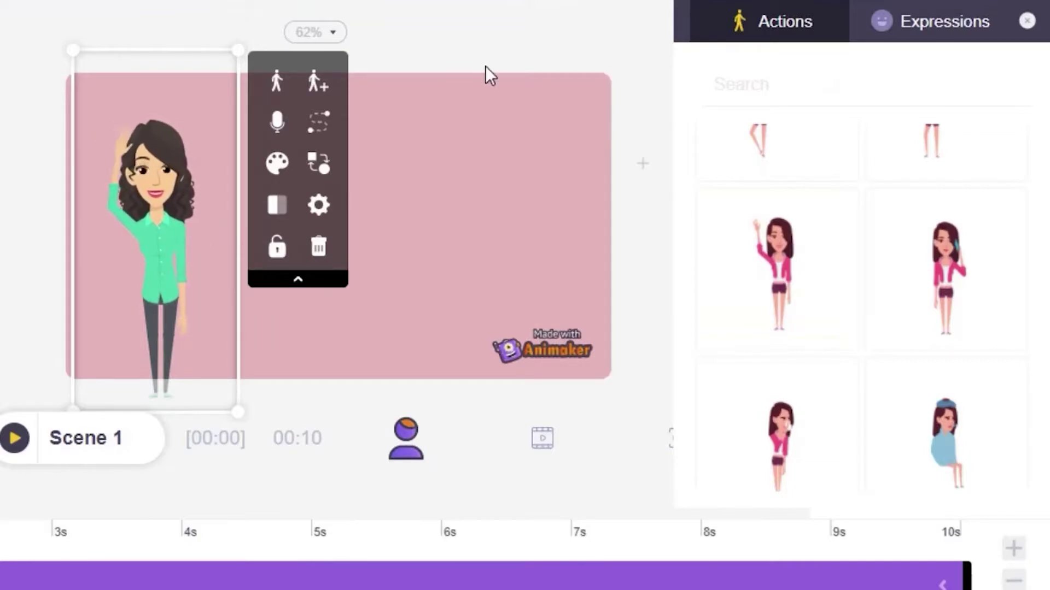
Try the frowning expression on the woman character, and set her expression to Happy
click(904, 30)
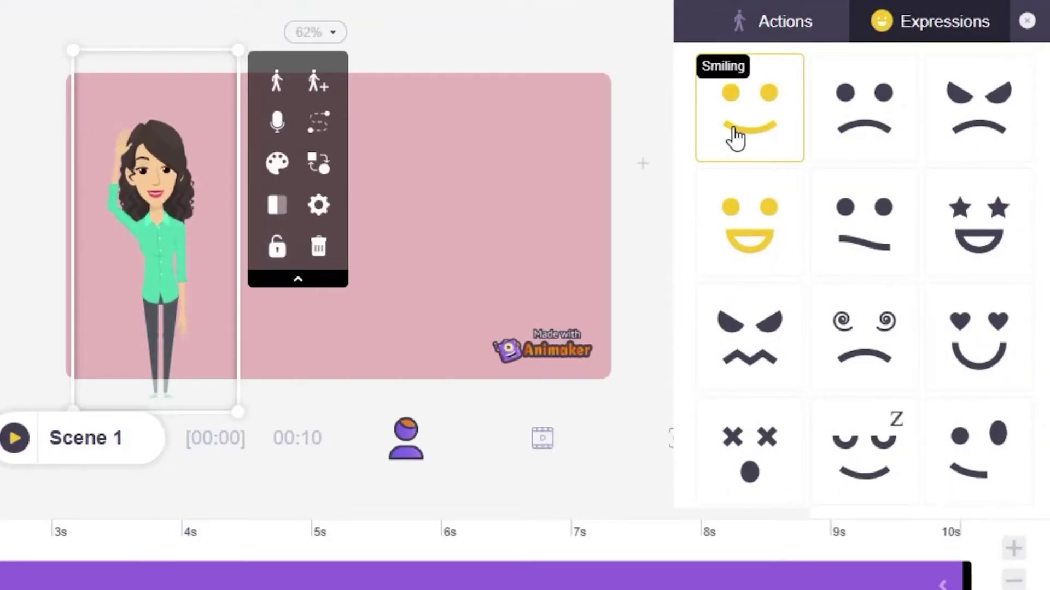
click(855, 147)
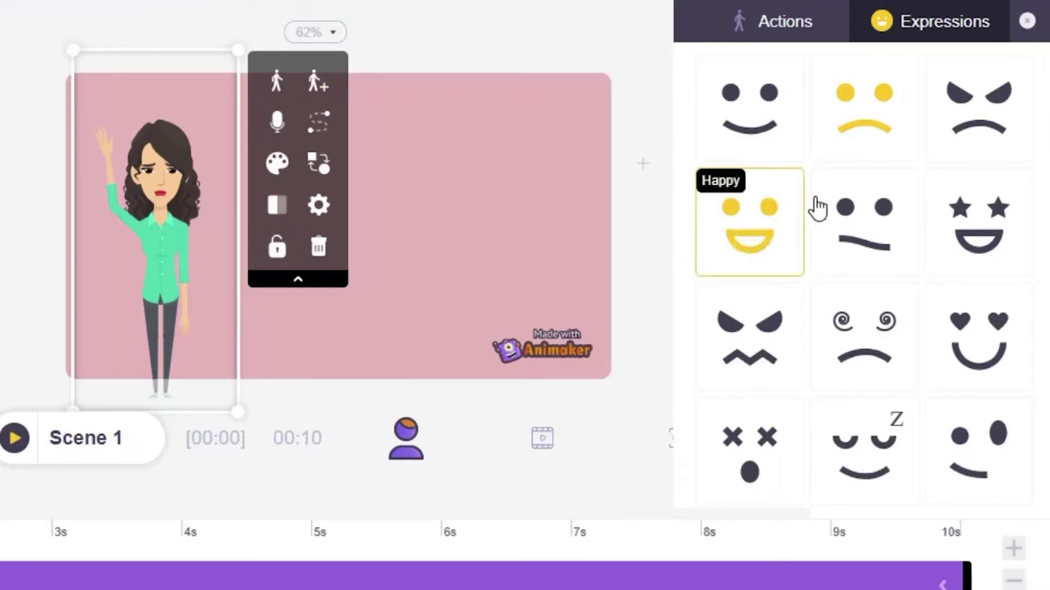
scroll(864, 274, down, 4)
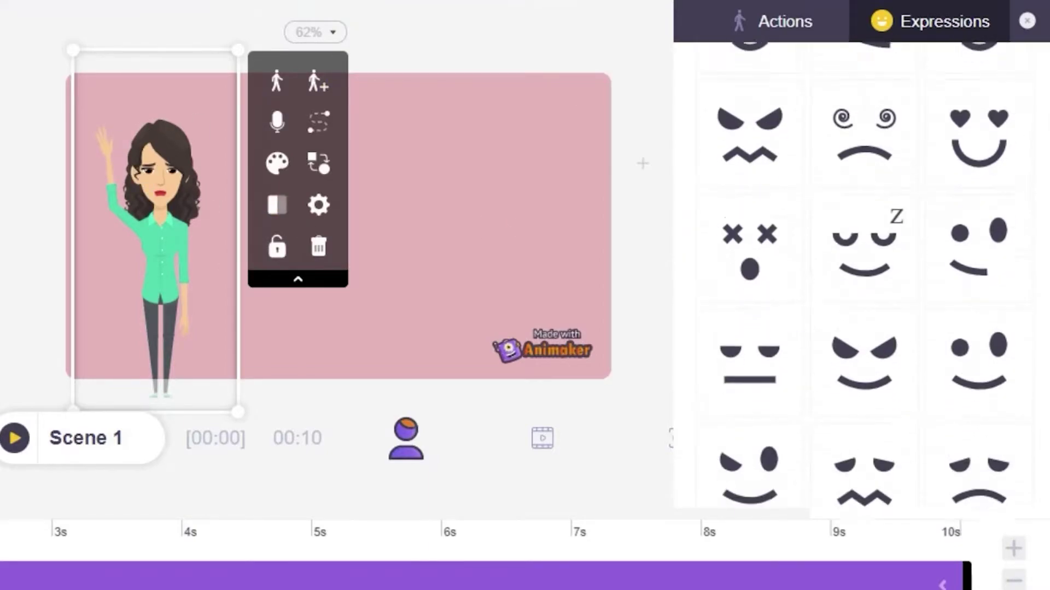
scroll(864, 274, up, 4)
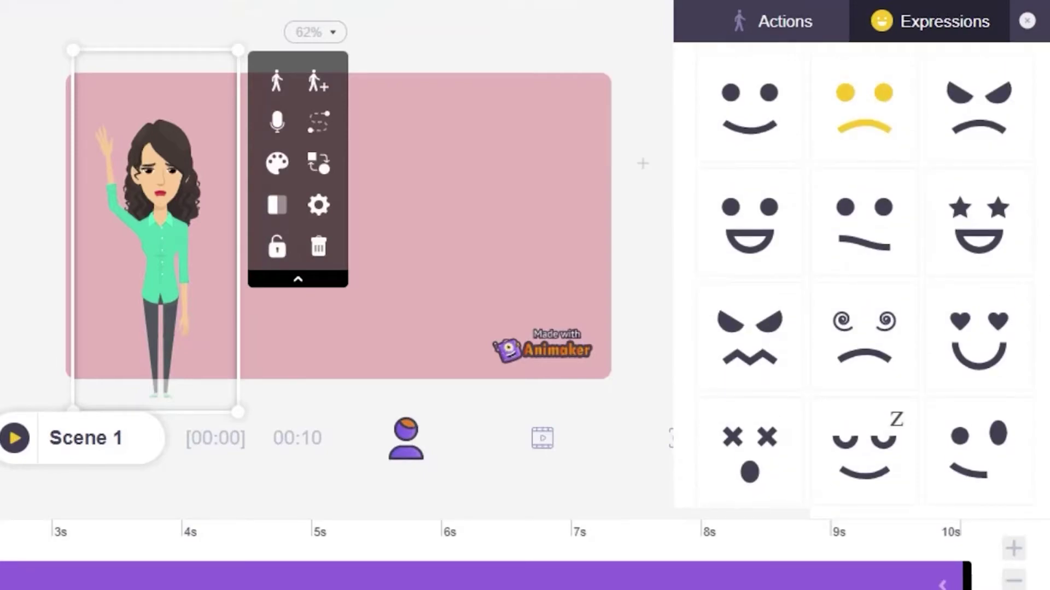
click(746, 234)
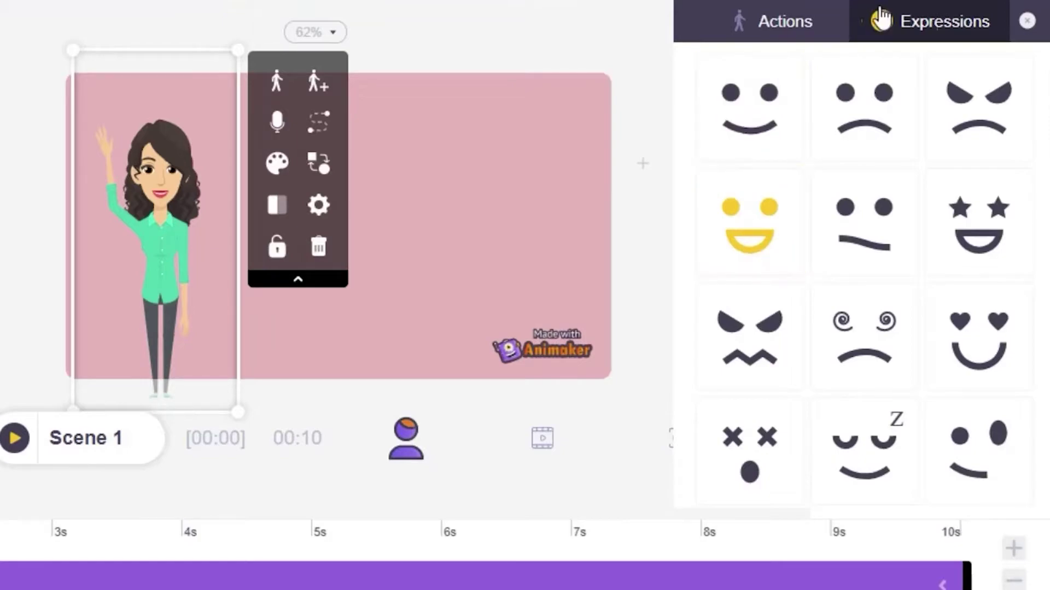
click(624, 240)
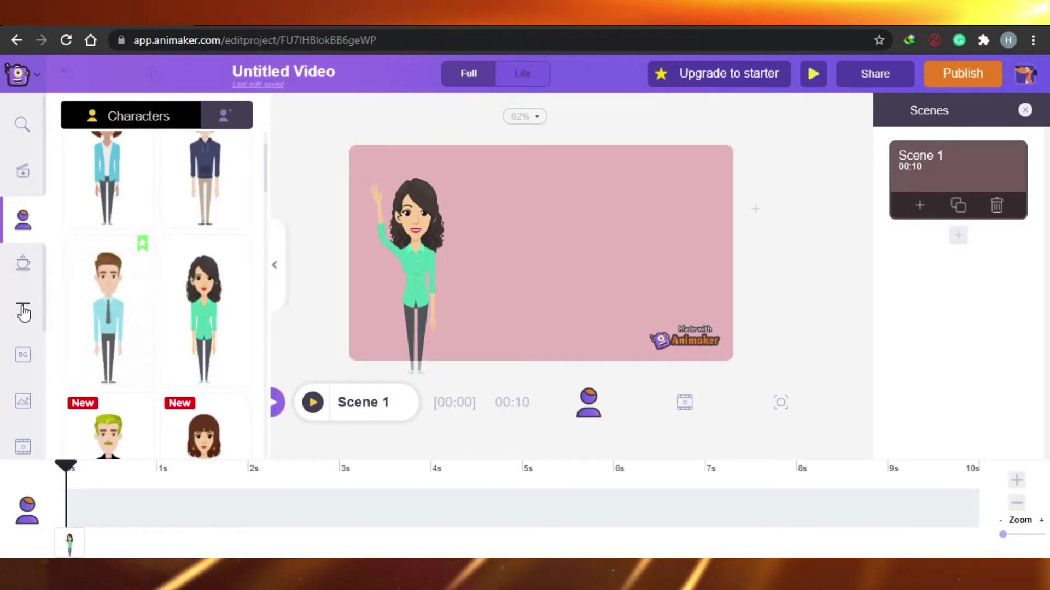
Add the round yellow "JUSTIN BIEBER" text template to the scene beside the woman
click(23, 316)
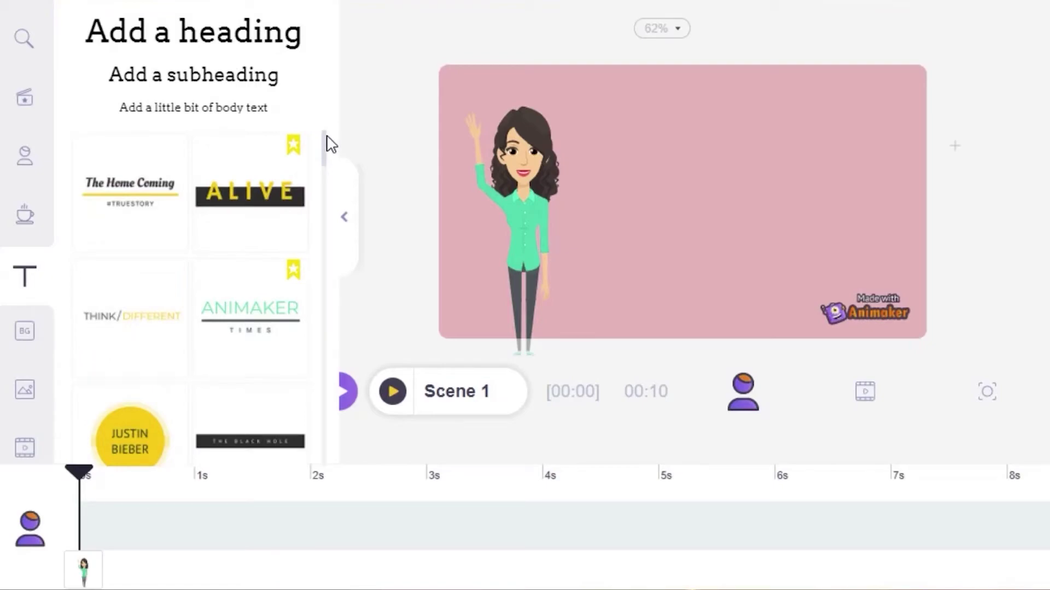
drag(323, 156, 330, 199)
scroll(145, 306, up, 3)
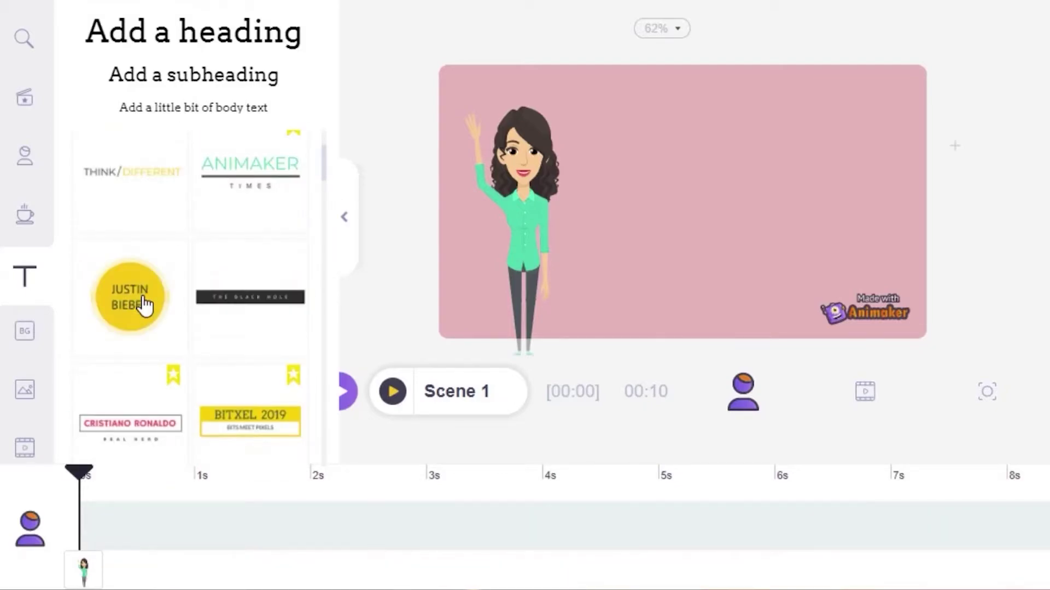
click(144, 306)
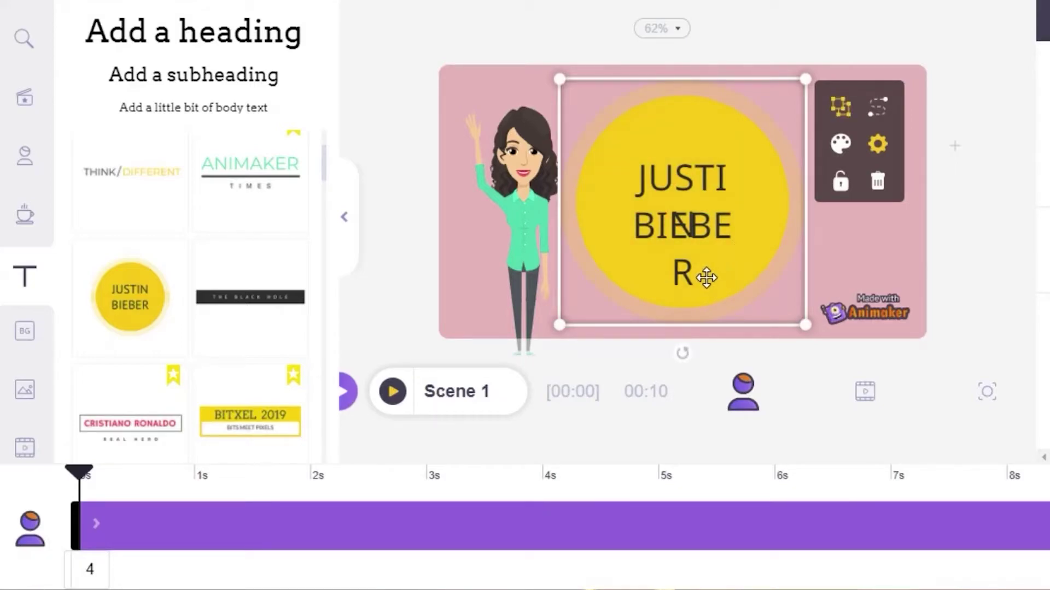
Replace both lines of placeholder text in the yellow circle with "Hi there !!!"
double_click(707, 278)
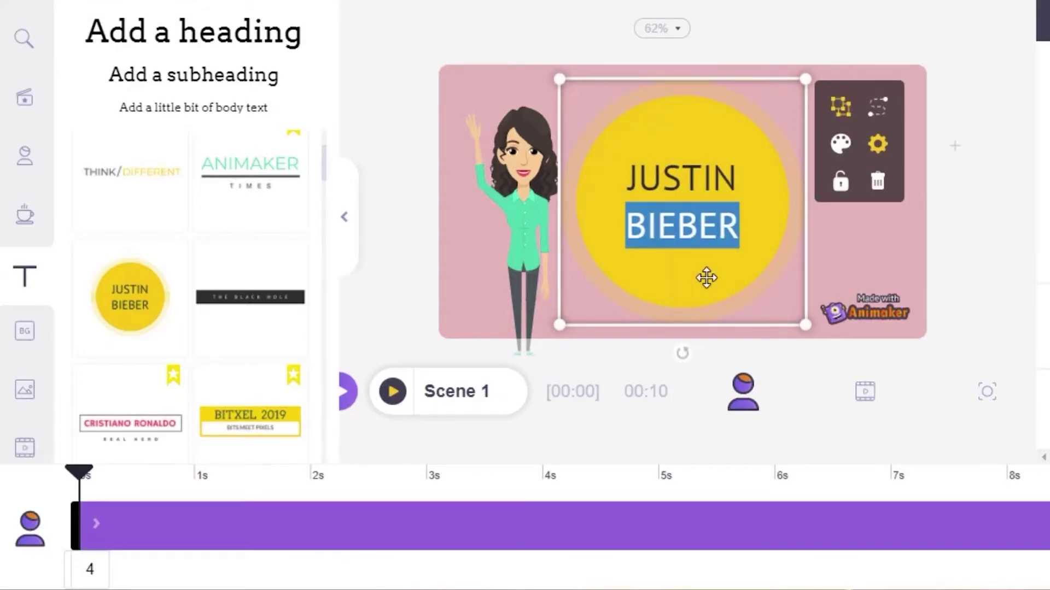
key(BackSpace)
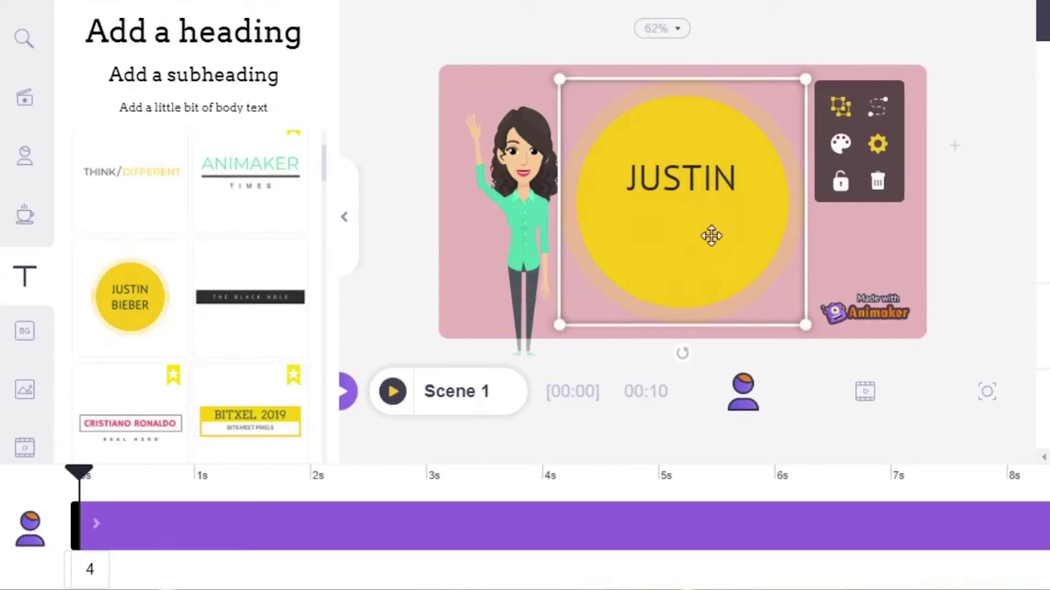
double_click(738, 183)
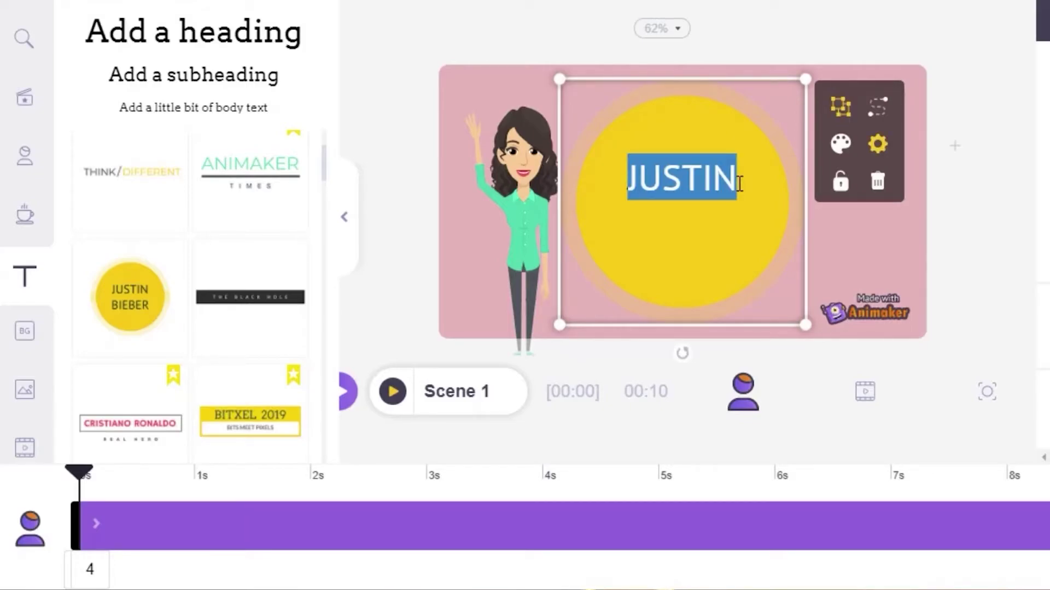
key(BackSpace)
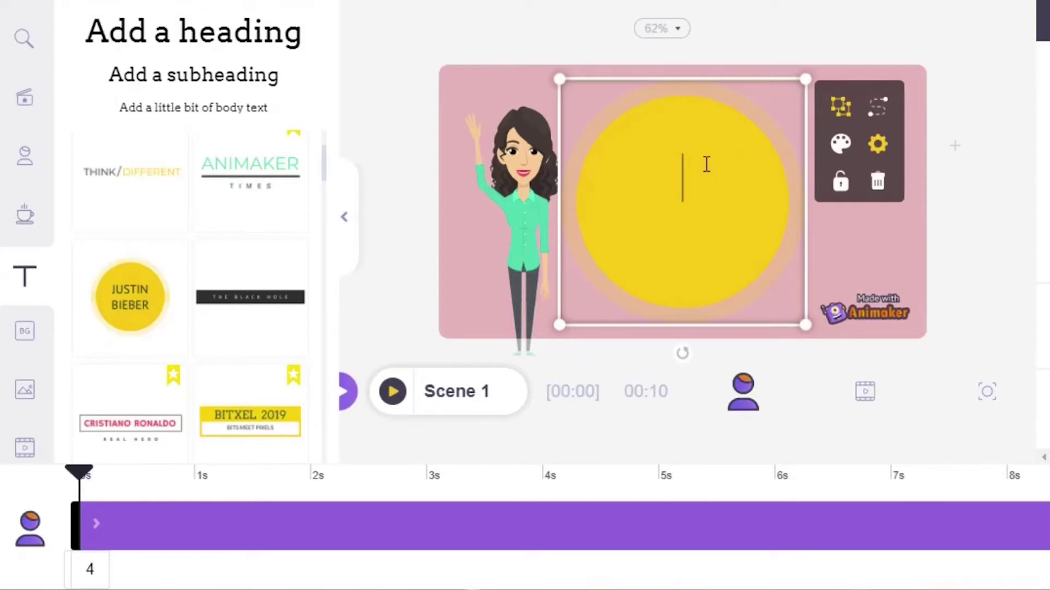
text(Hi)
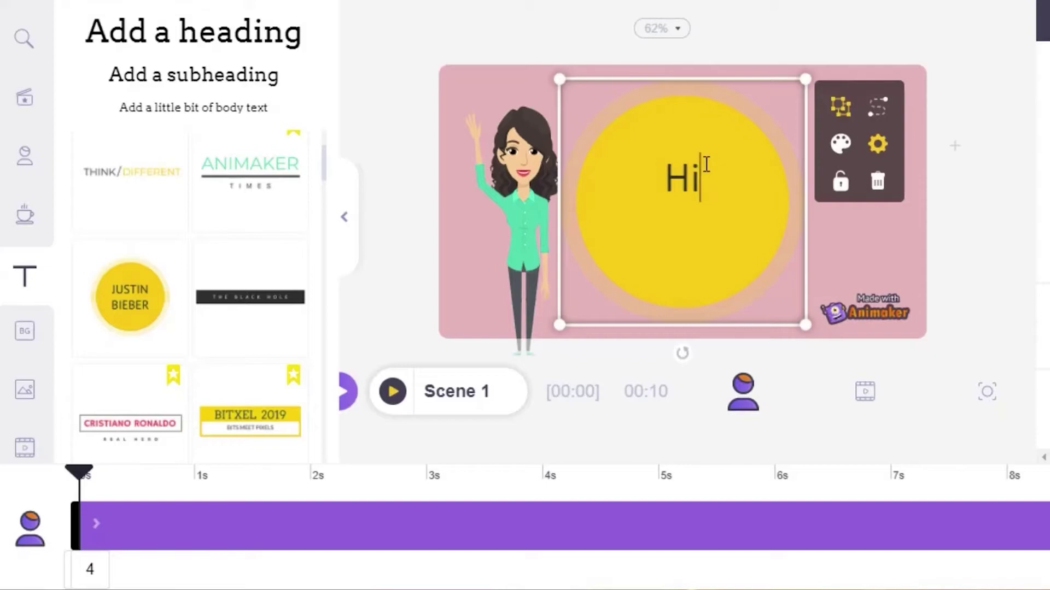
text( there )
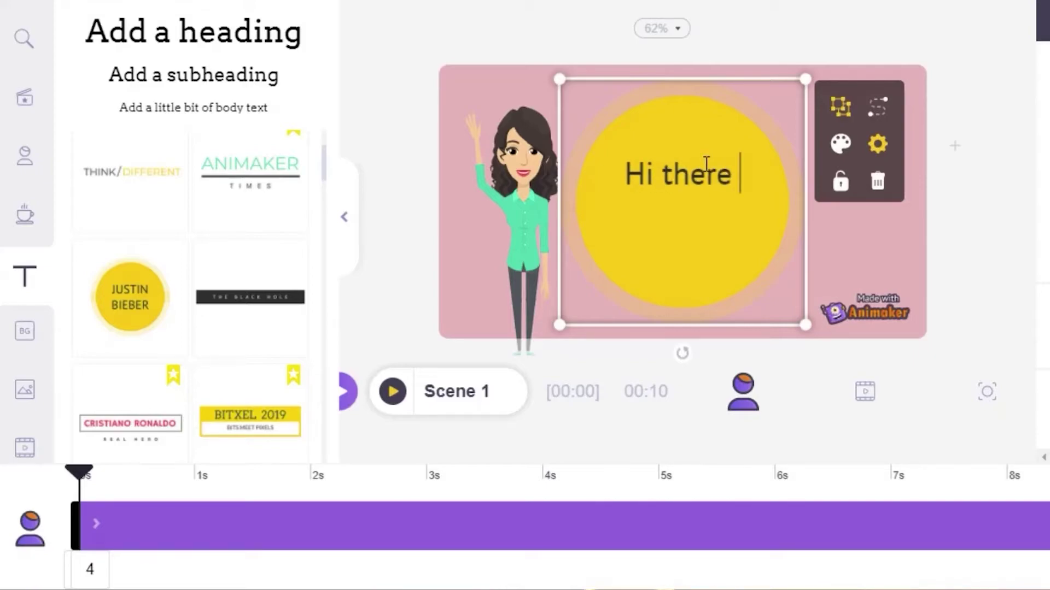
text(!!!)
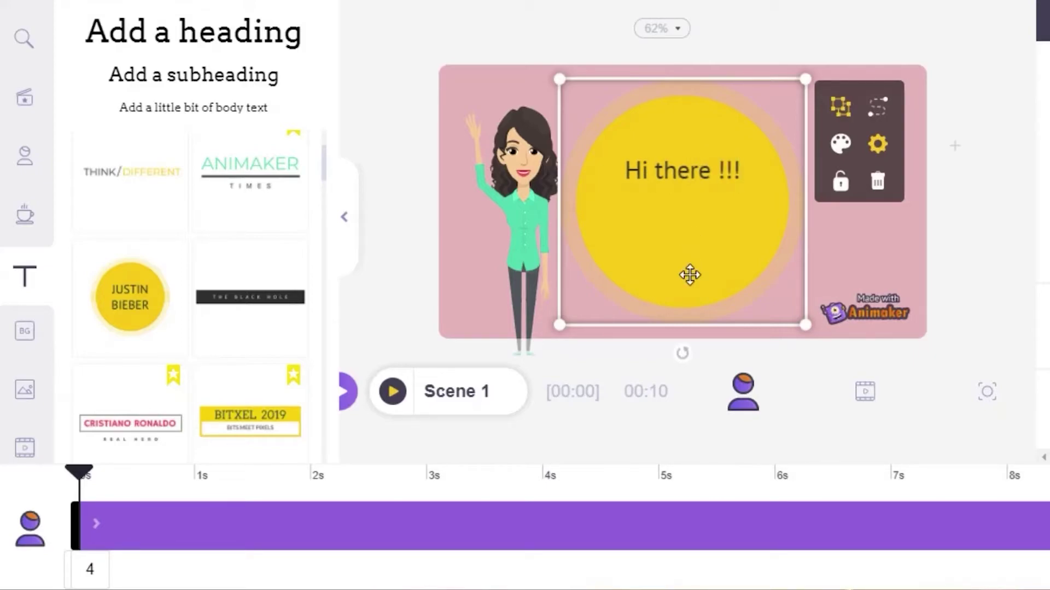
Set the letter spacing of the "Hi there !!!" text to 0.1
double_click(693, 173)
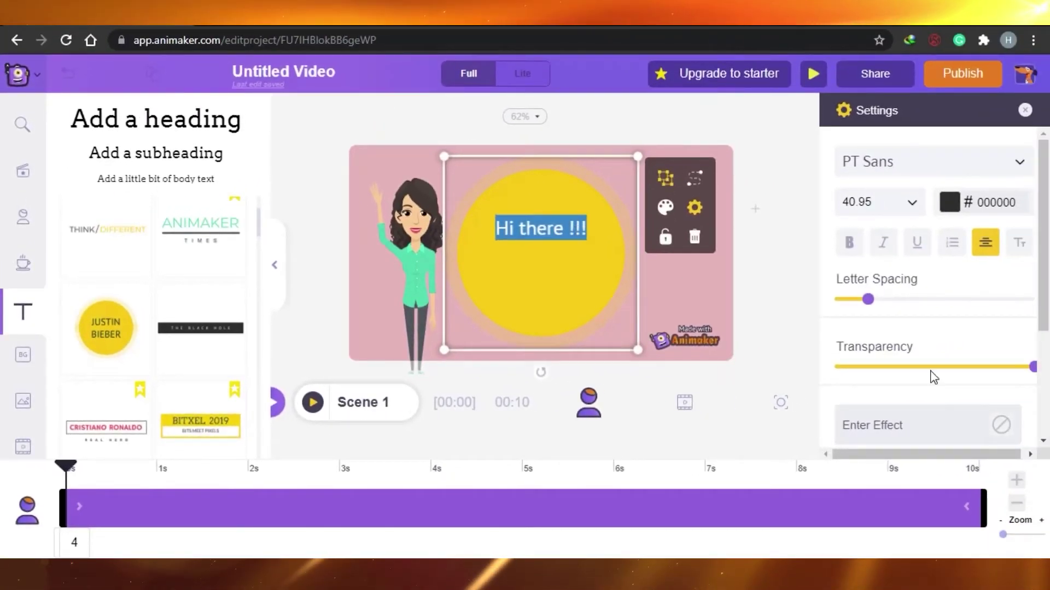
scroll(929, 306, down, 3)
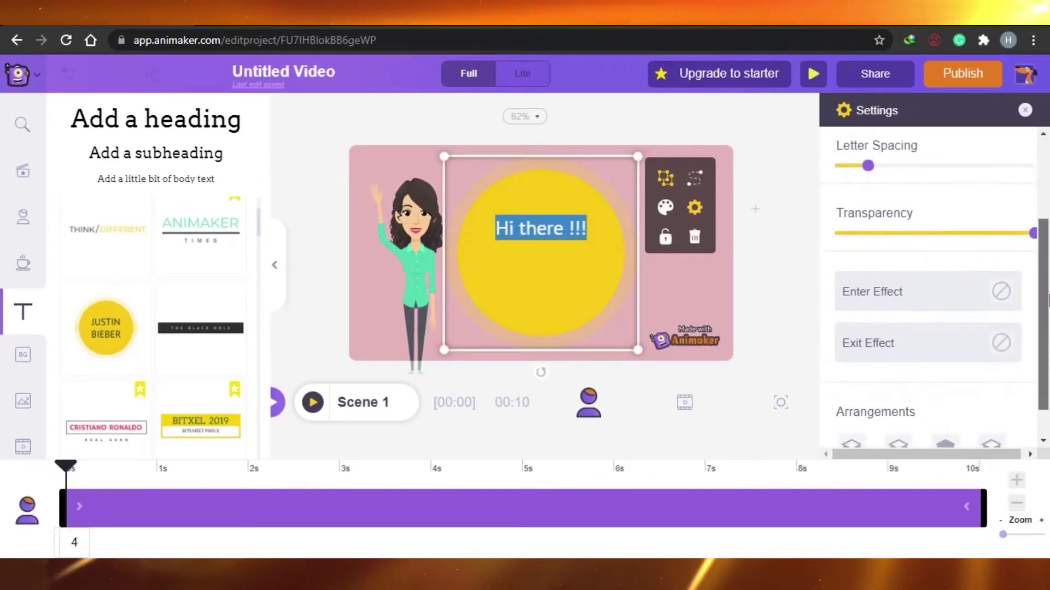
scroll(918, 322, up, 3)
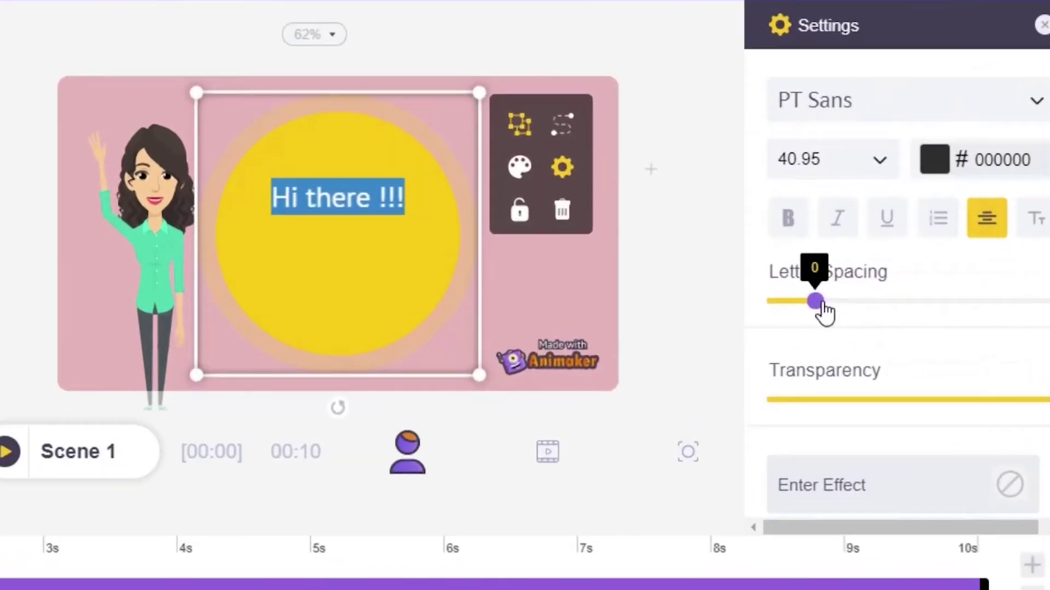
drag(869, 301, 839, 304)
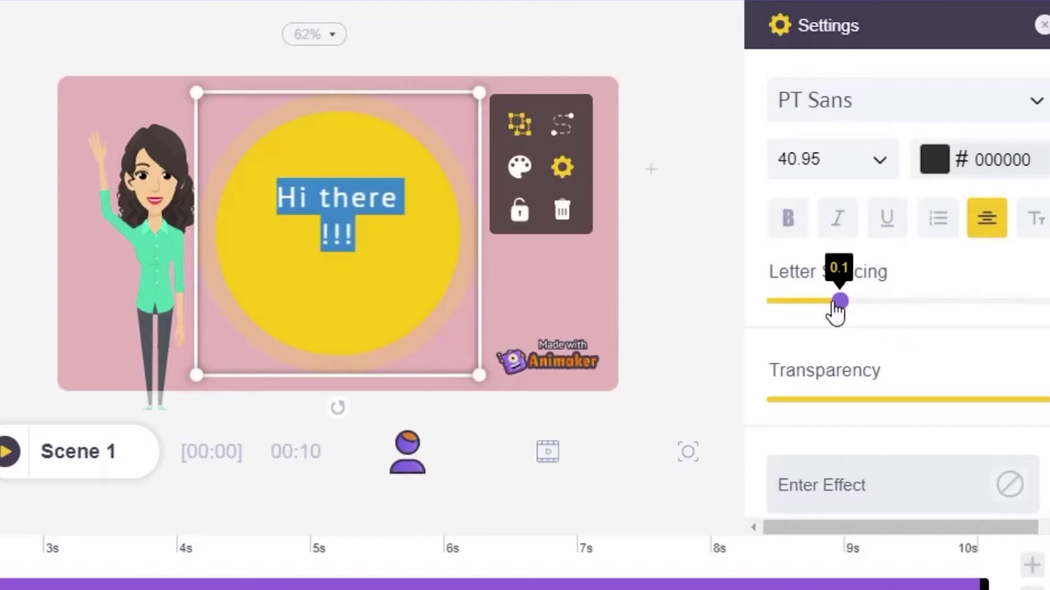
Format the greeting text as bold crimson, left-aligned, size 48, in the Paytone One font
click(933, 161)
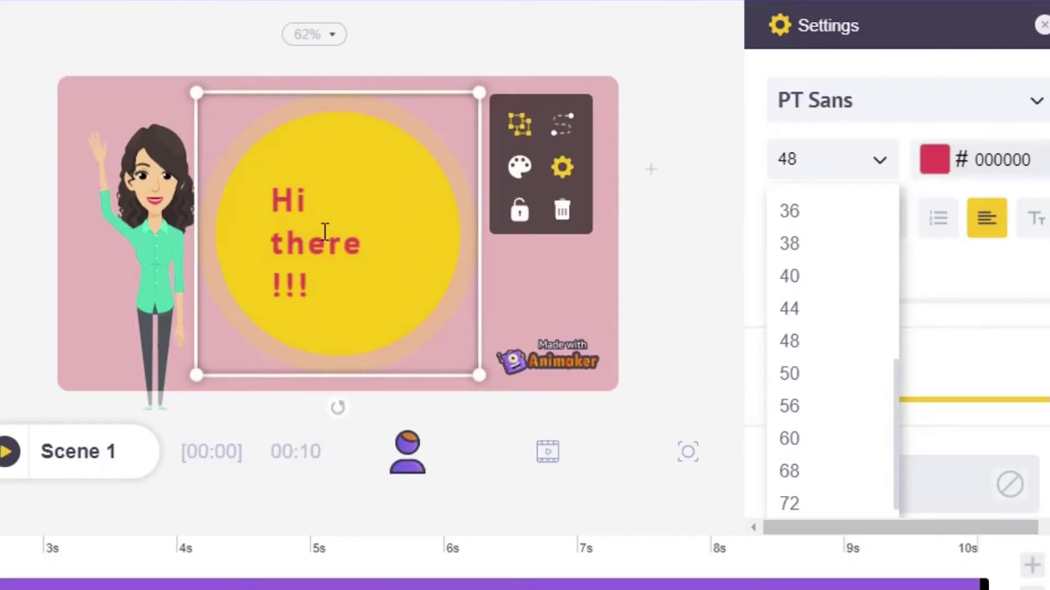
click(878, 166)
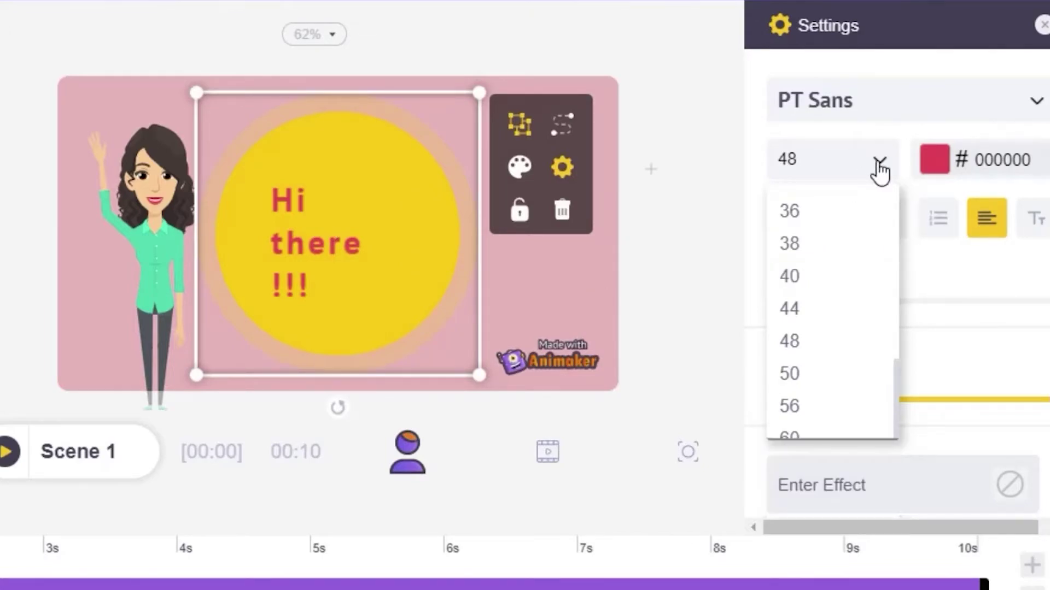
click(1039, 104)
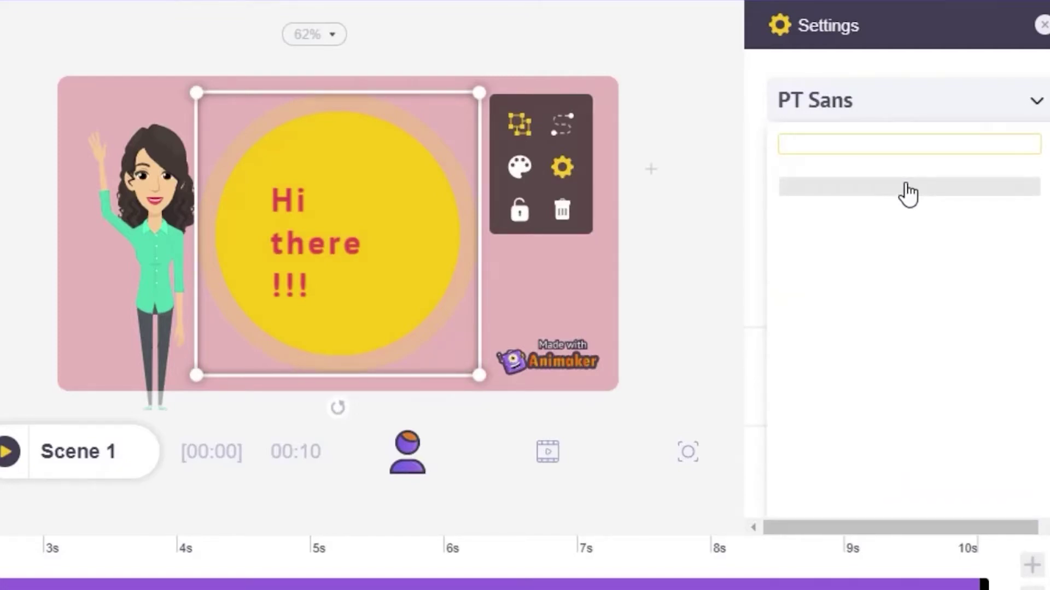
click(904, 274)
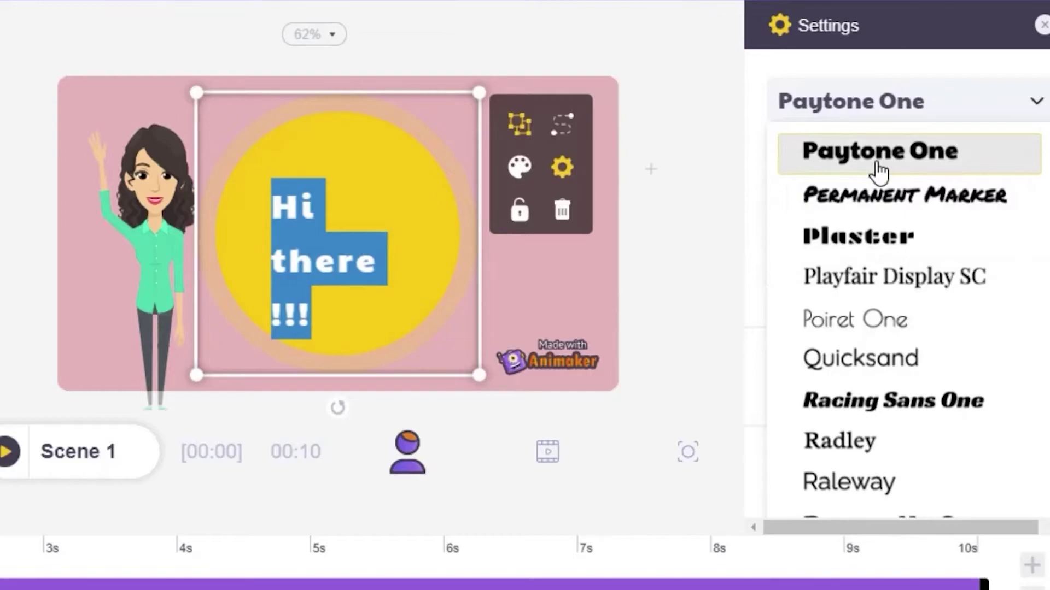
Delete the exclamation marks from the greeting so it reads "Hi there"
click(354, 299)
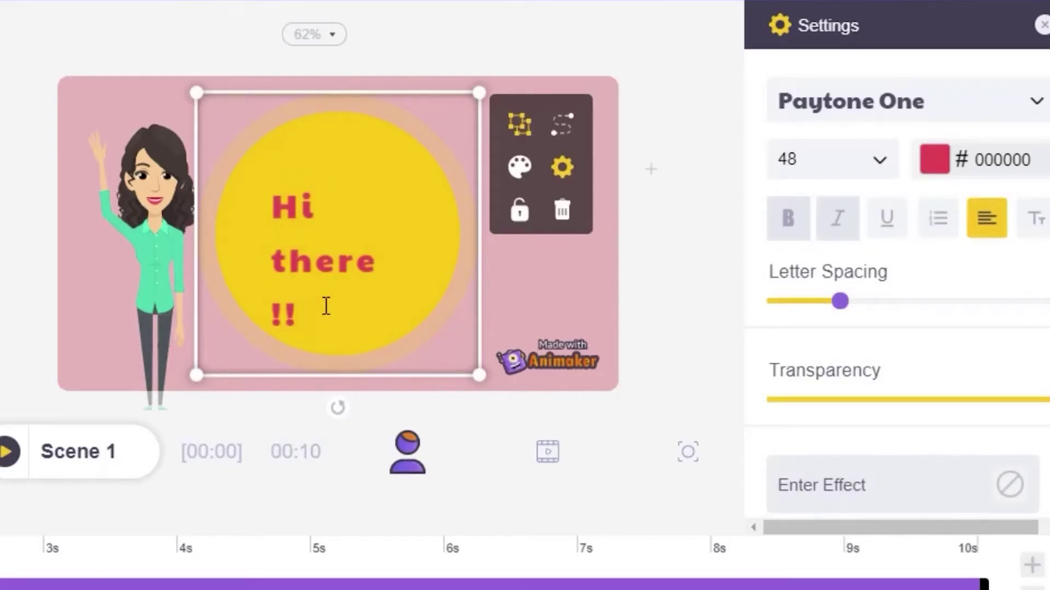
key(BackSpace)
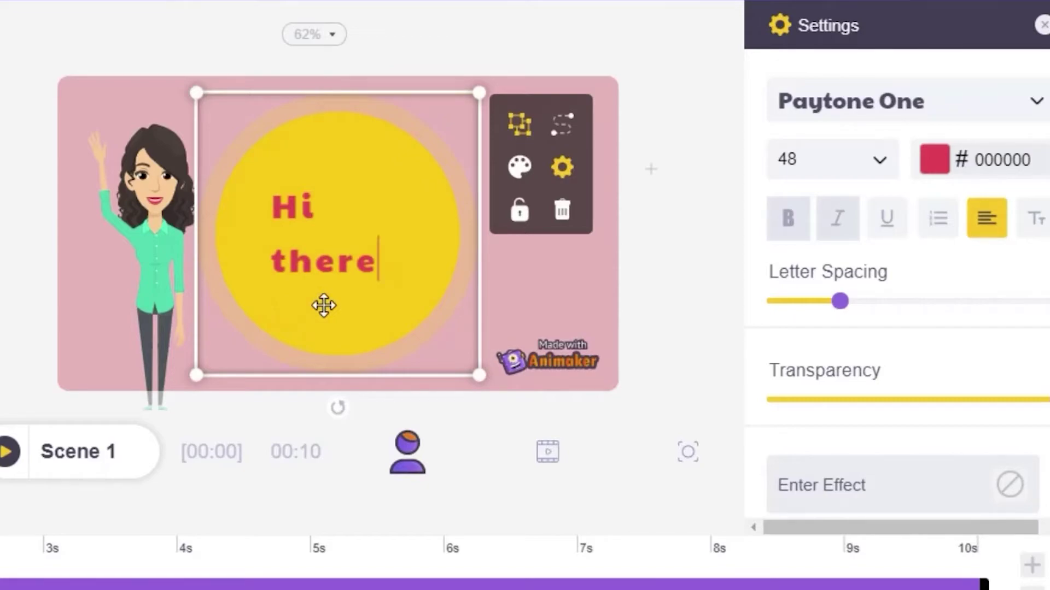
click(316, 253)
Shrink the yellow greeting circle slightly and move it a little farther from the woman
drag(329, 236, 377, 229)
drag(526, 367, 433, 286)
click(629, 273)
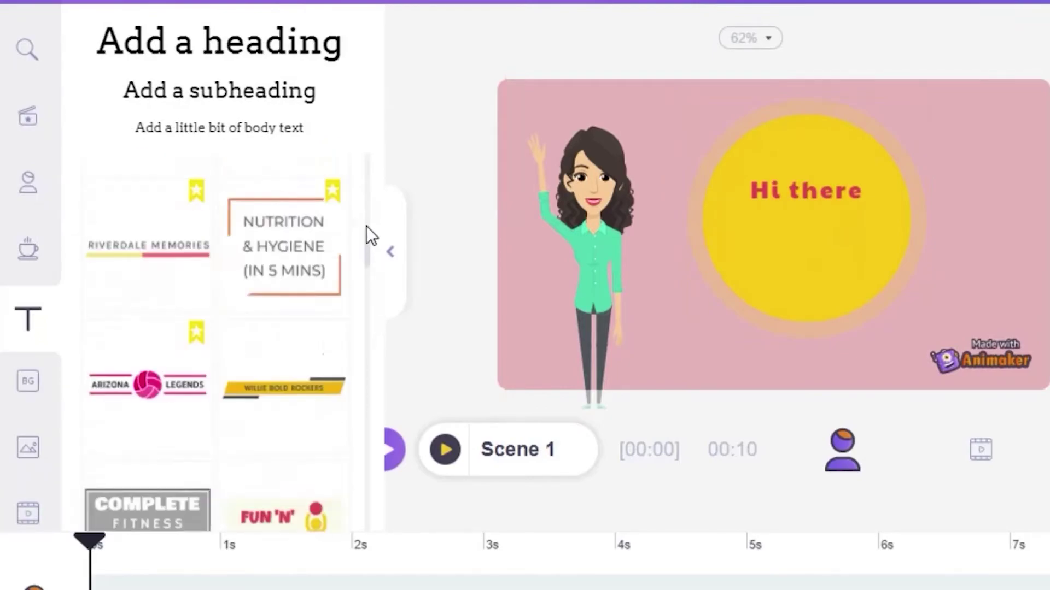
Try a yellow square shape, shrunk and placed beside the greeting circle, and delete it
drag(366, 226, 362, 138)
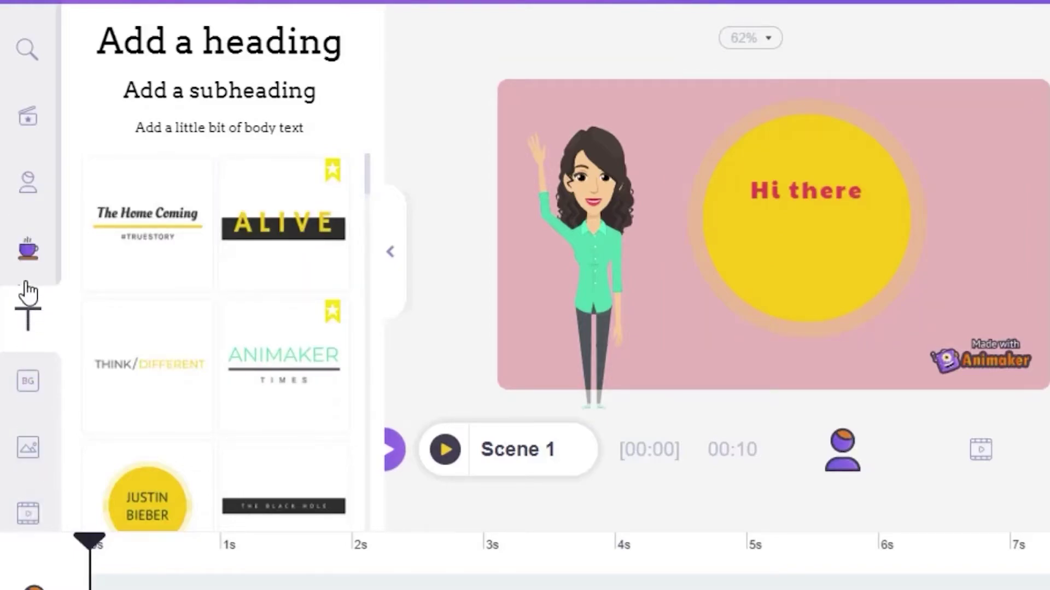
click(27, 255)
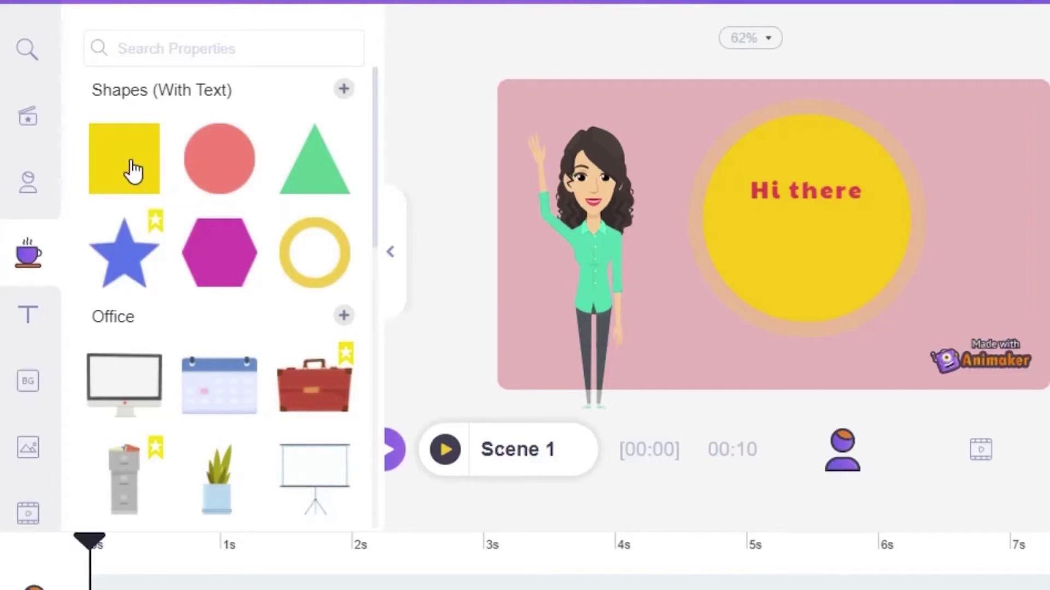
drag(133, 172, 788, 209)
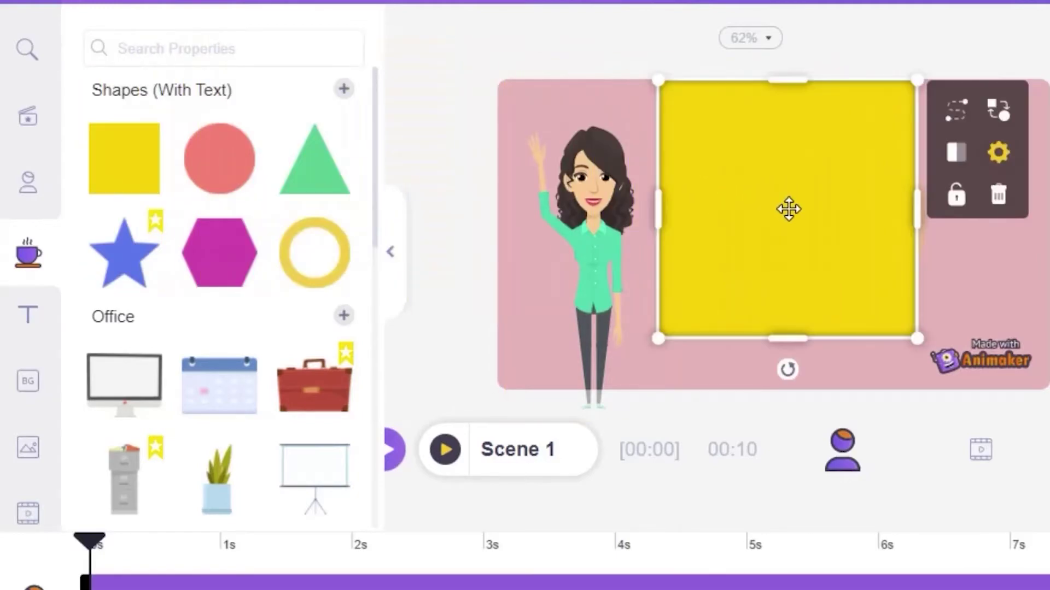
drag(916, 335, 1006, 252)
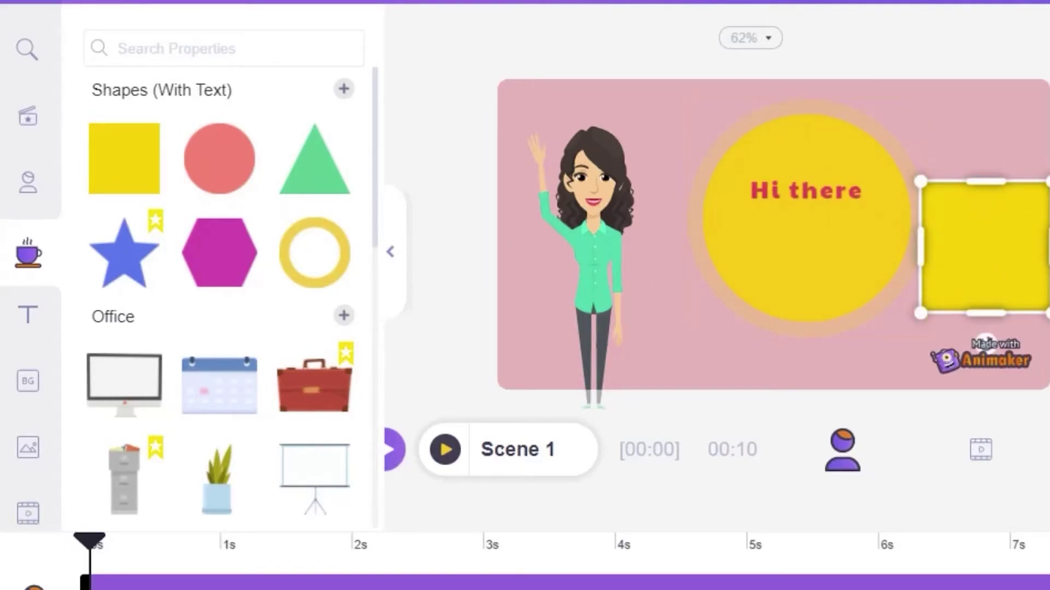
key(Delete)
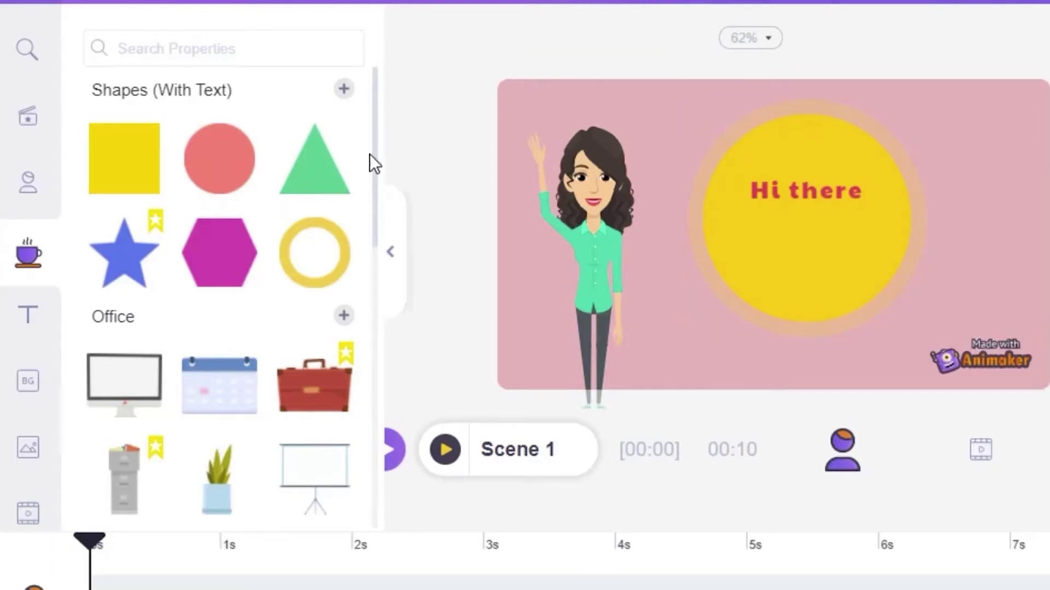
Add the first grinning emoji and shrink it to sit between the woman's head and the greeting circle
drag(373, 154, 368, 363)
scroll(237, 265, up, 1)
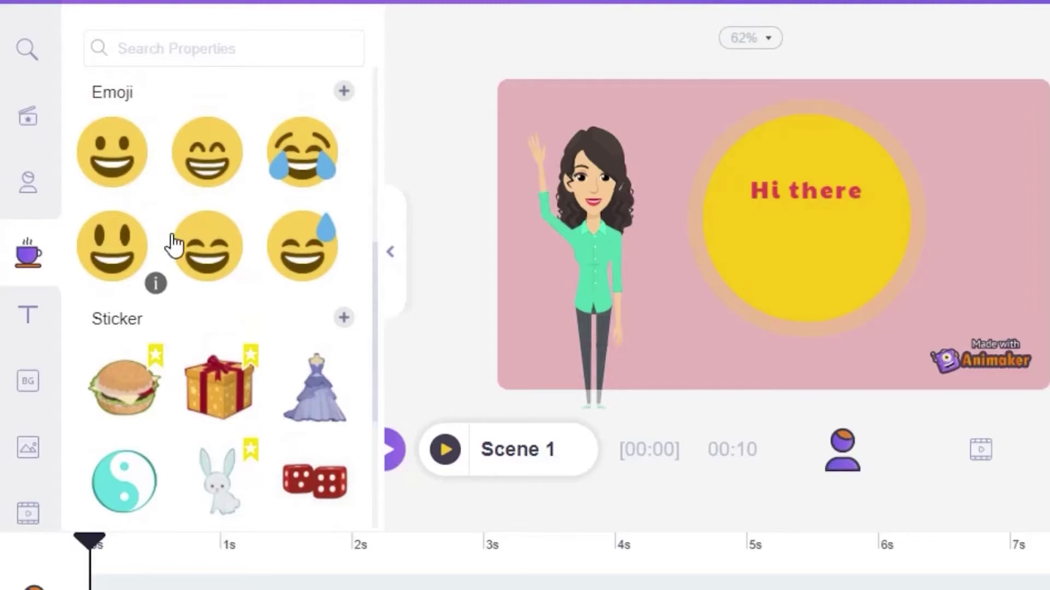
click(167, 169)
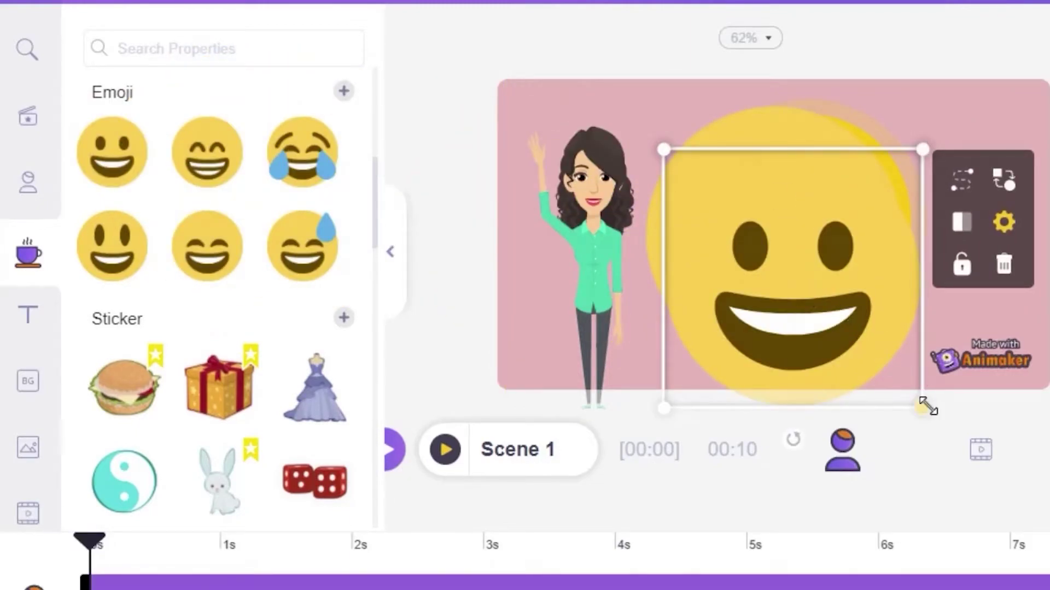
drag(918, 402, 713, 174)
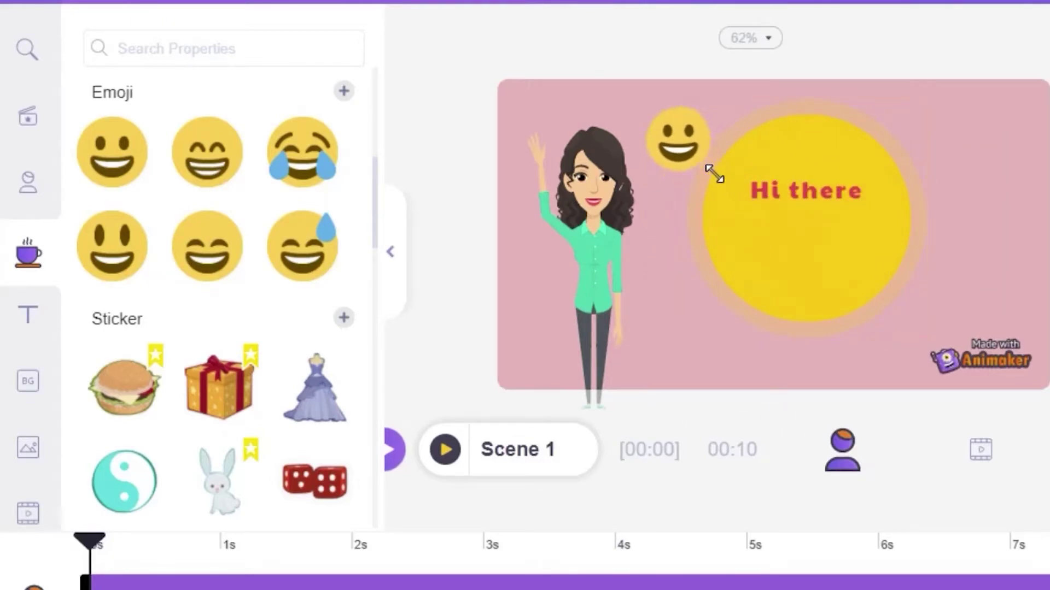
Move the grinning emoji into the yellow circle, centred below the "Hi there" text
drag(677, 141, 806, 250)
click(936, 130)
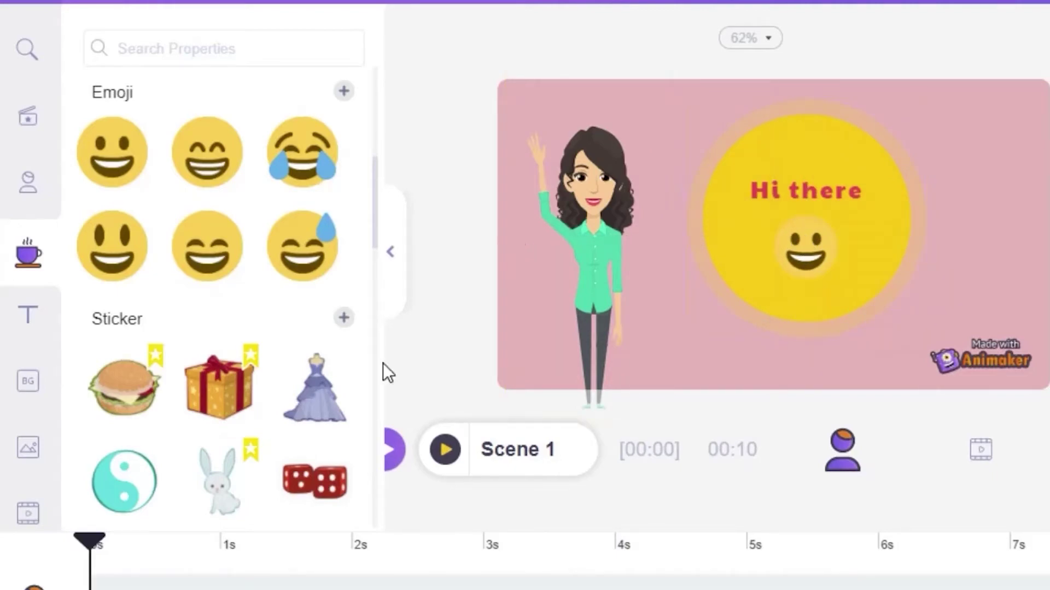
Browse further through the properties library, collapse it, and preview Scene 1
drag(376, 182, 377, 410)
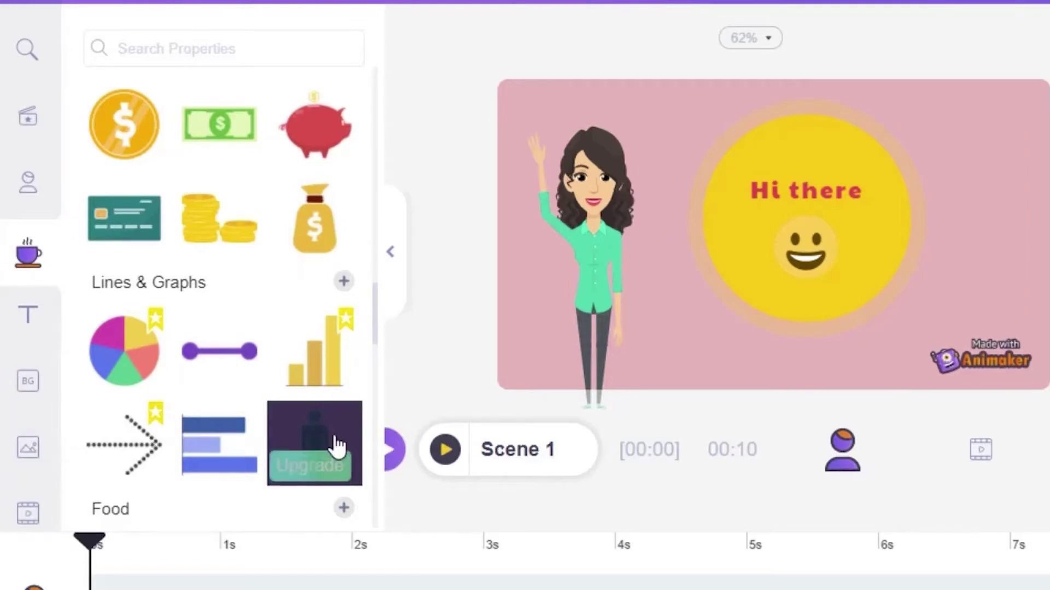
click(395, 255)
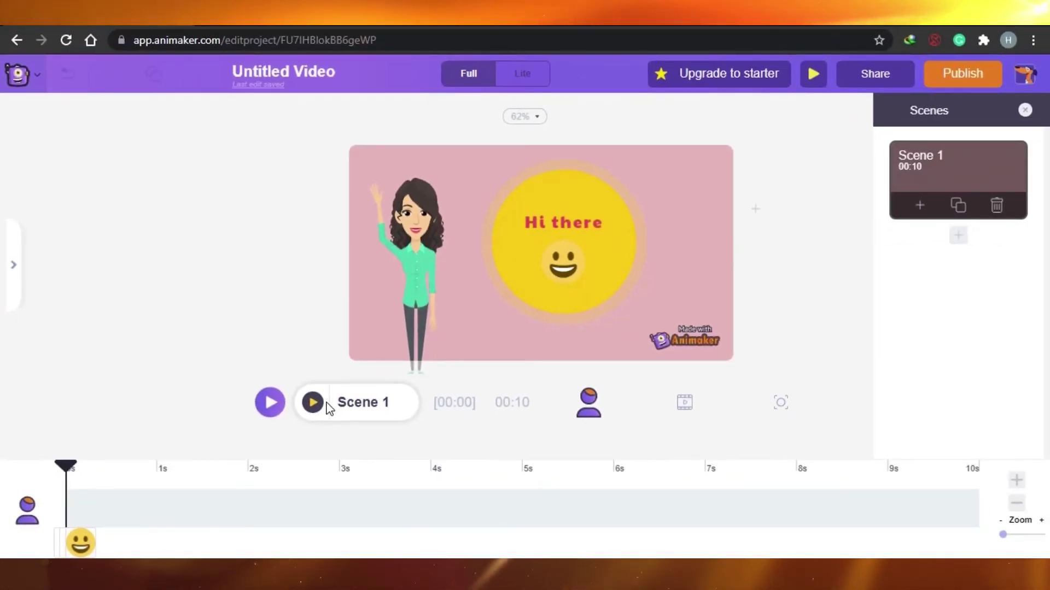
click(313, 407)
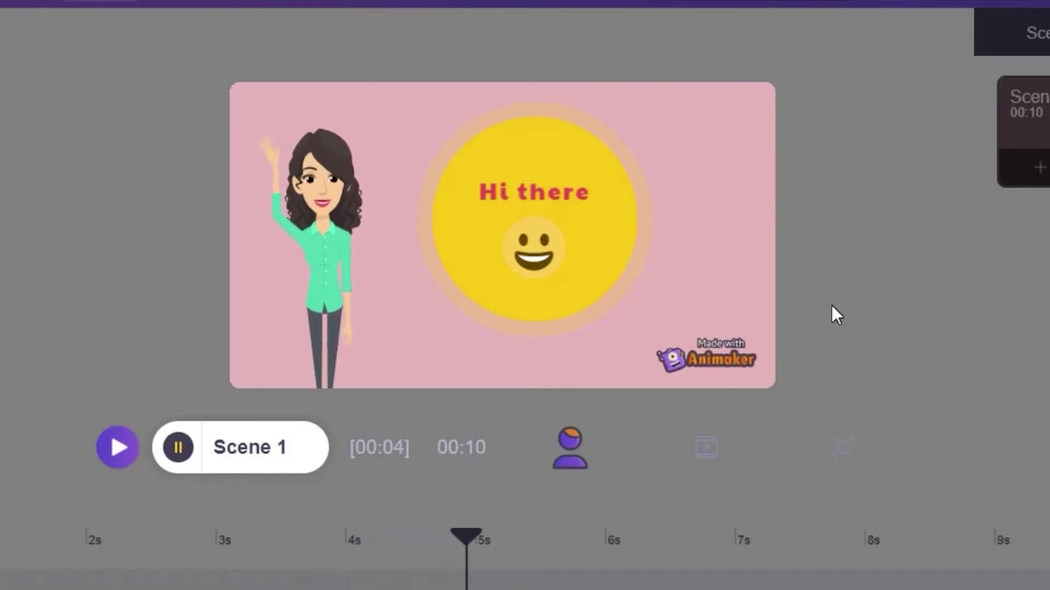
click(178, 449)
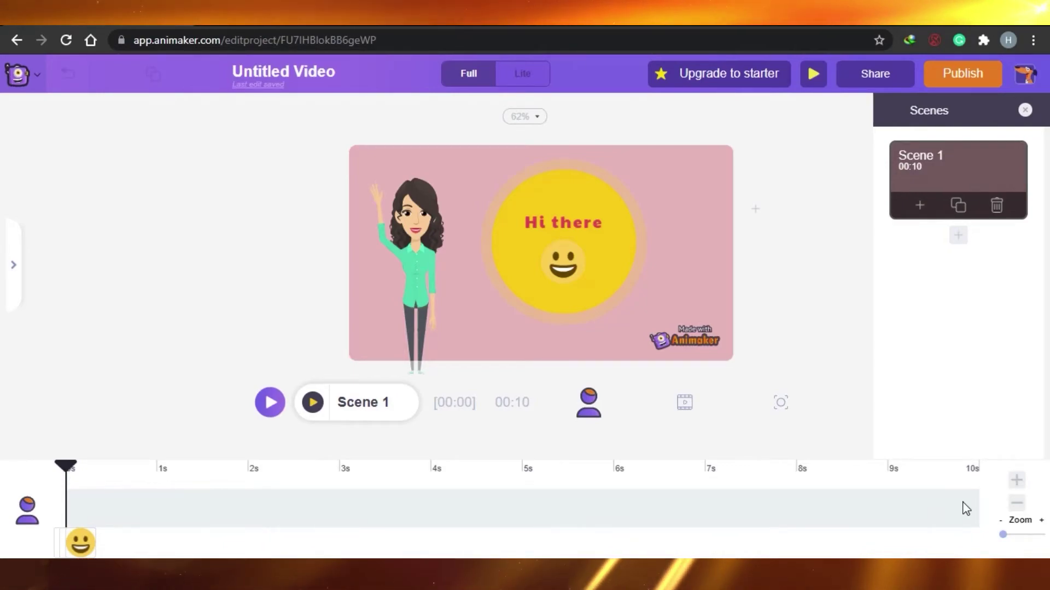
Open the exit effect options for the woman's timeline bar and stretch the bar's end back to 00:10
click(420, 250)
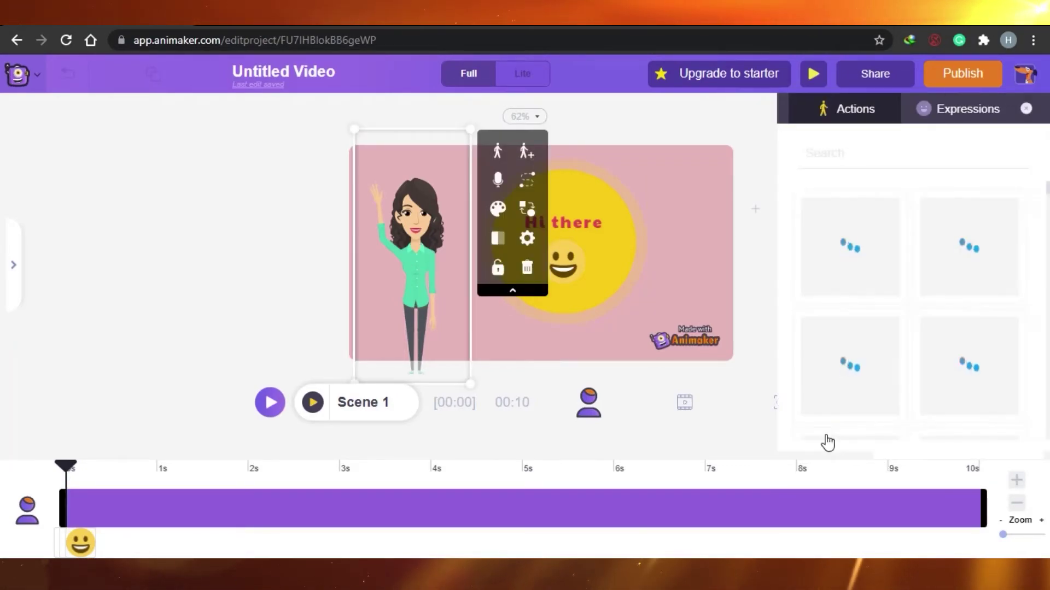
click(925, 506)
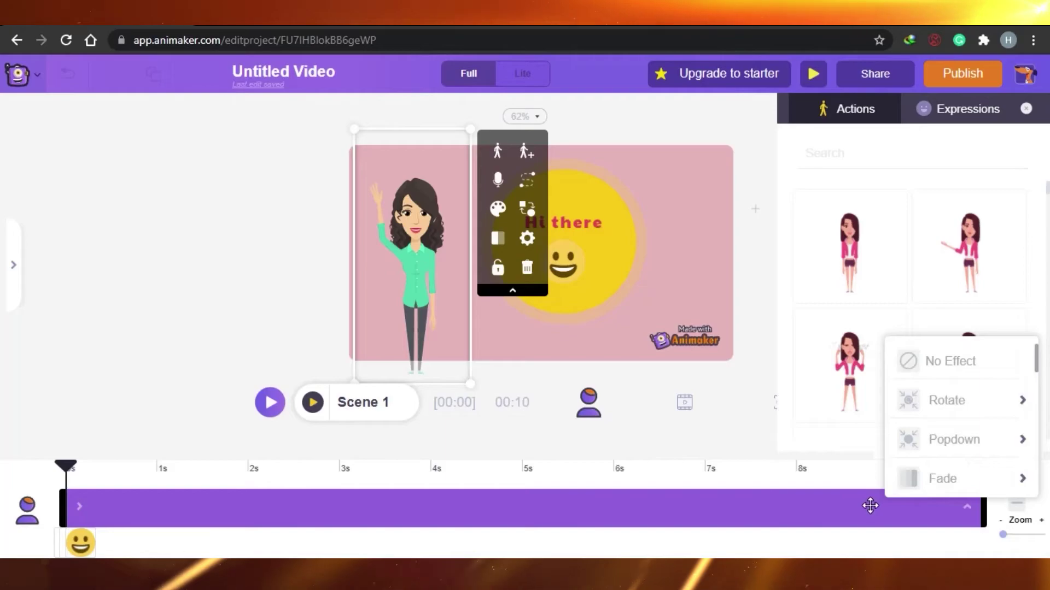
click(756, 506)
drag(772, 507, 965, 511)
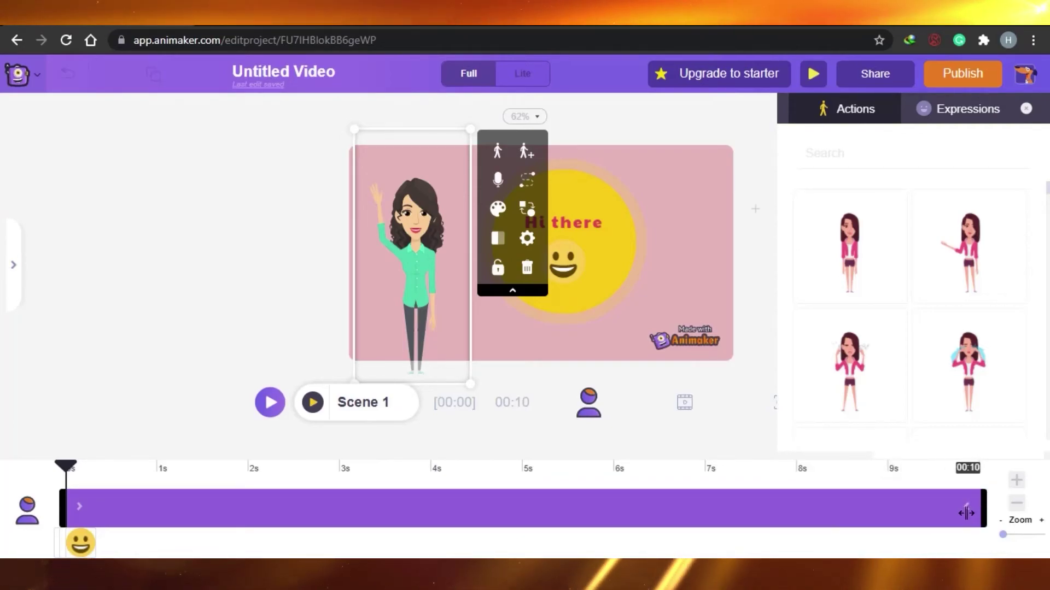
click(138, 269)
Try the stock image of a boy sitting against a brick wall, enlarged and repositioned over the scene, and delete it
click(14, 266)
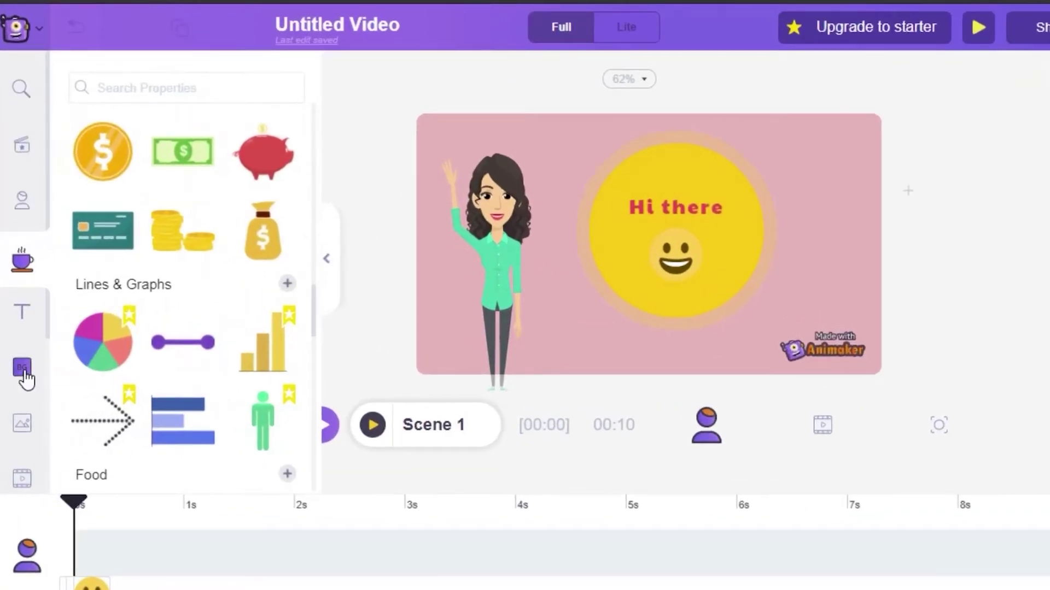
click(24, 431)
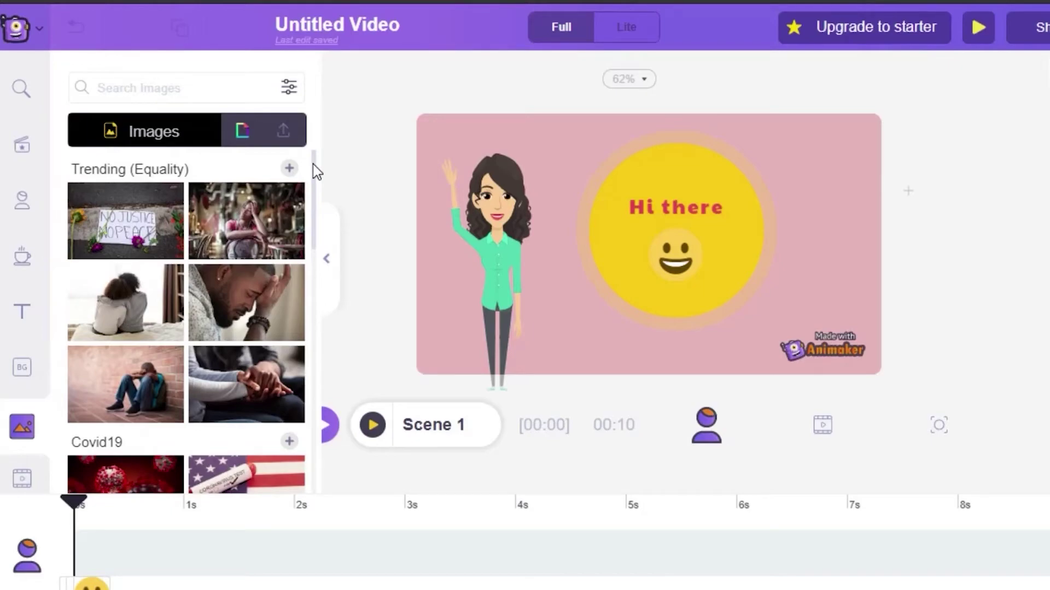
mouse_move(314, 164)
mouse_down()
mouse_move(312, 297)
mouse_move(321, 179)
mouse_up()
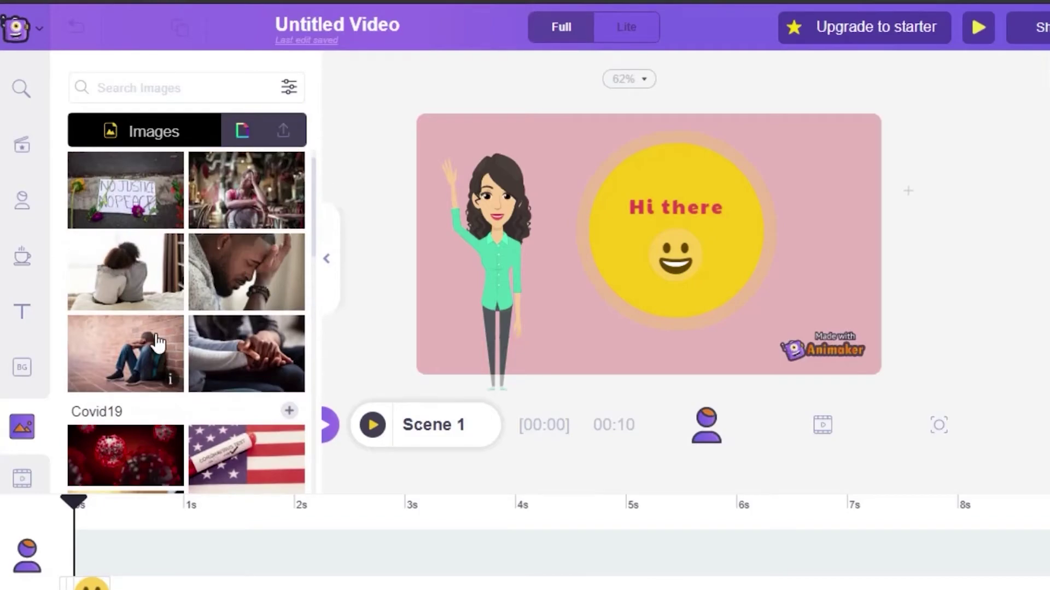
click(132, 358)
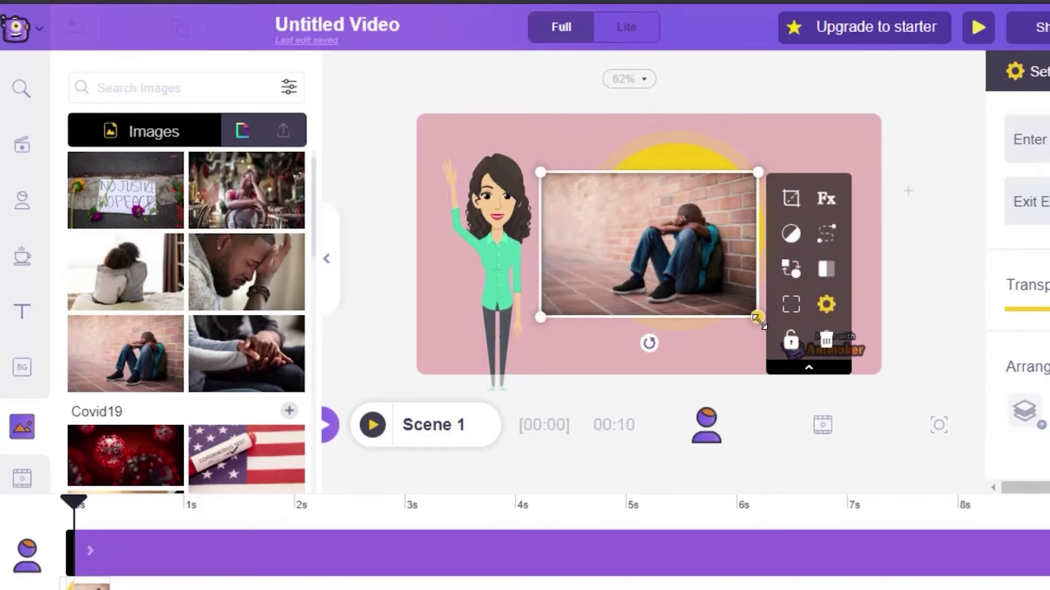
drag(759, 323, 835, 368)
drag(658, 246, 569, 172)
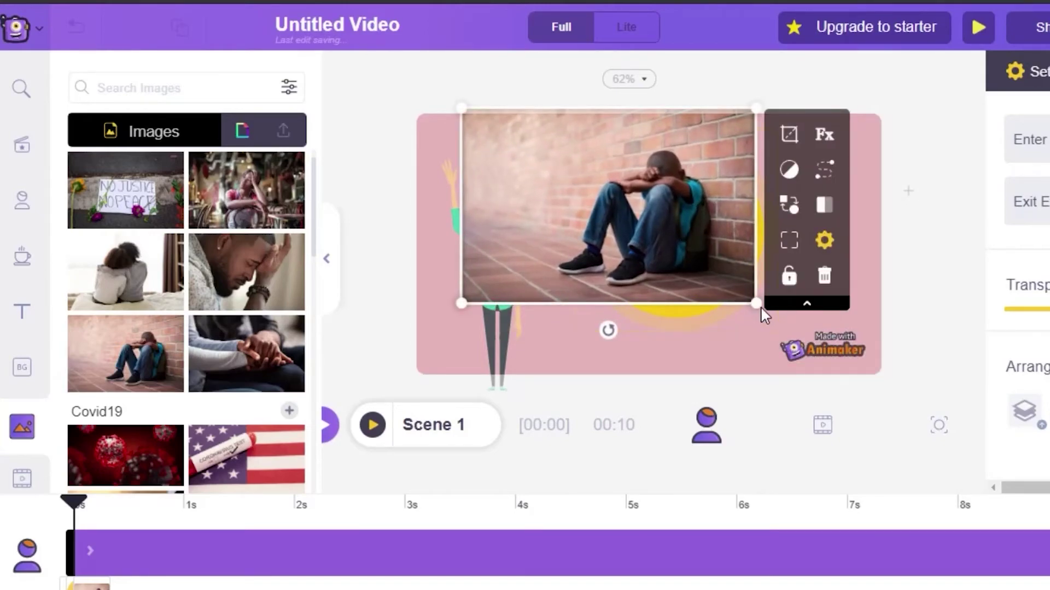
drag(756, 304, 802, 334)
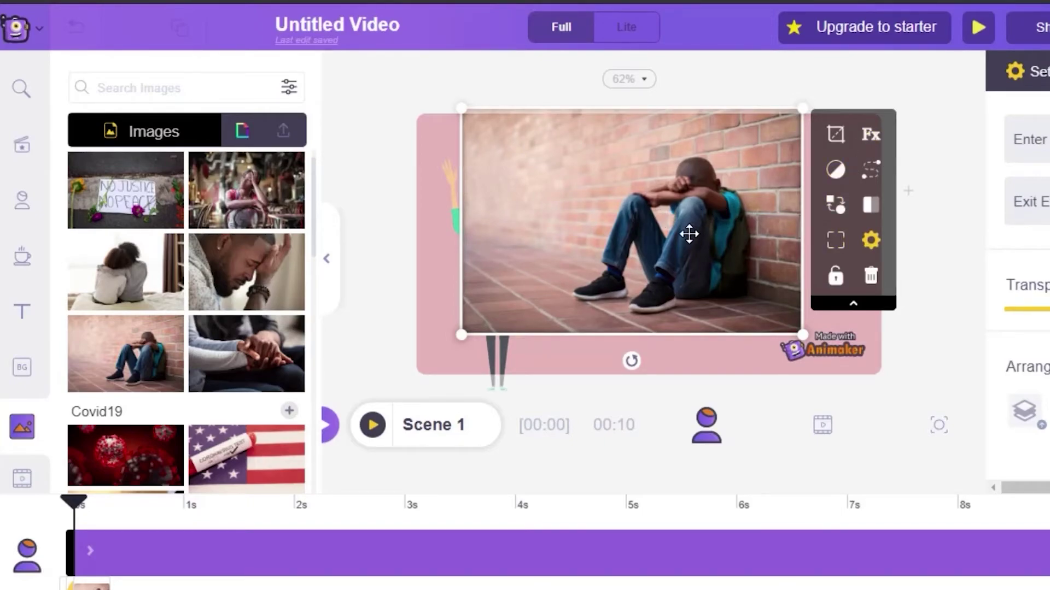
drag(678, 234, 672, 266)
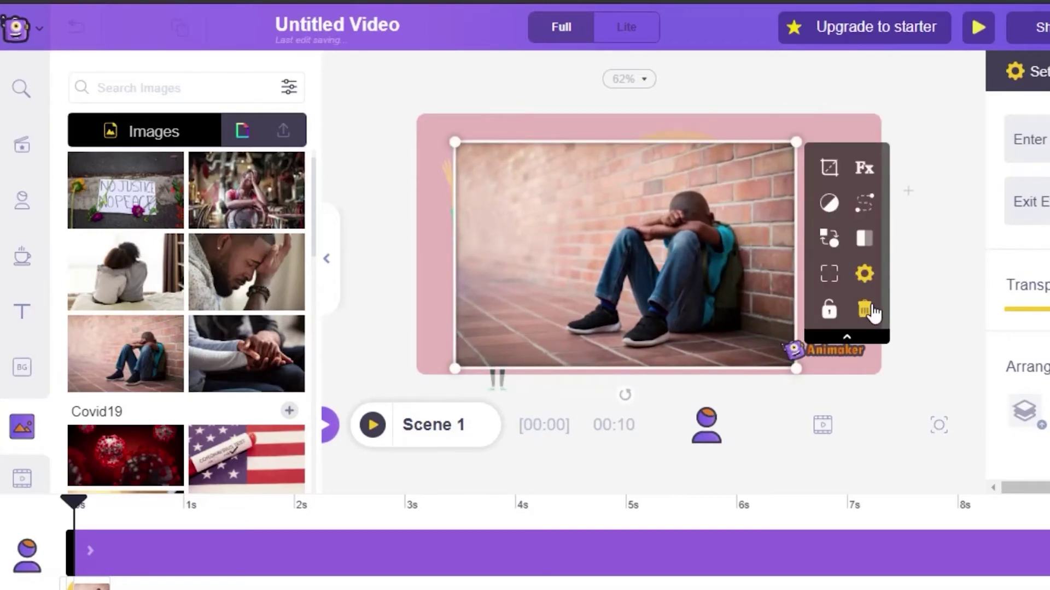
click(865, 311)
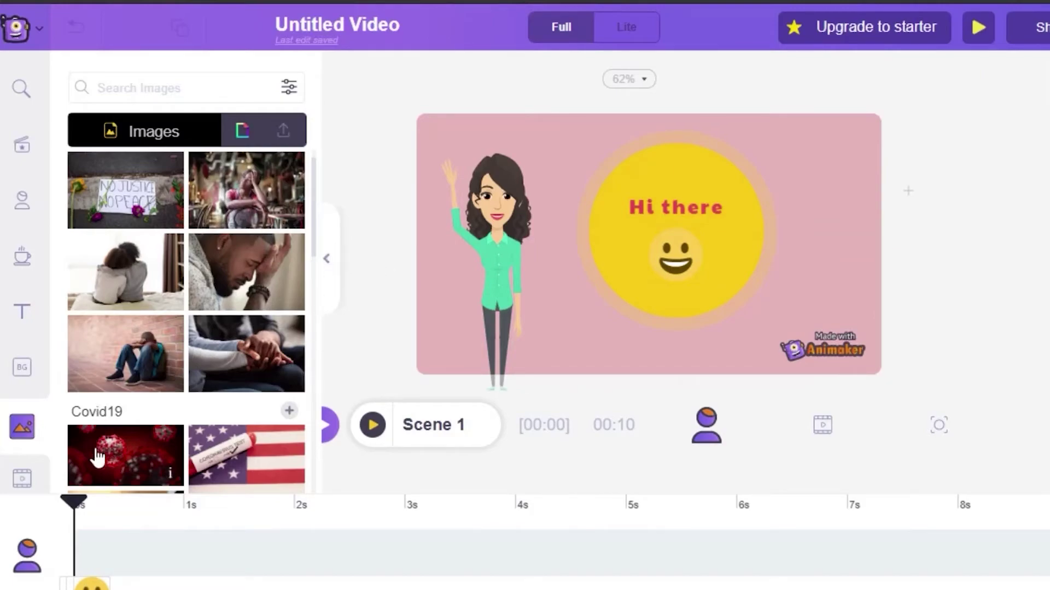
Try the Time Lapse clock video as the scene background with a preview of Scene 1, and delete it
click(22, 479)
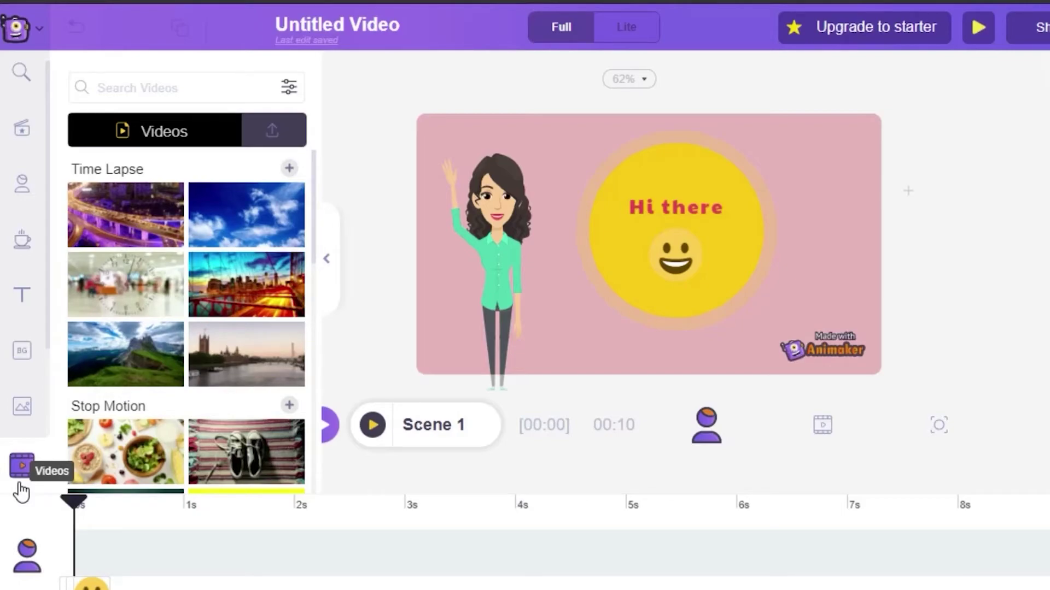
click(138, 287)
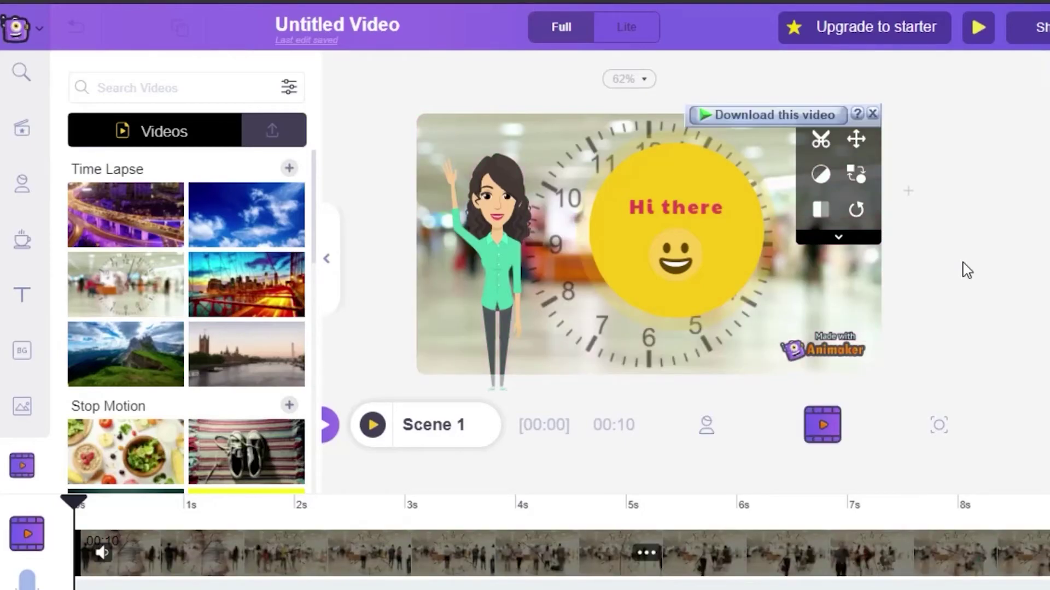
click(372, 426)
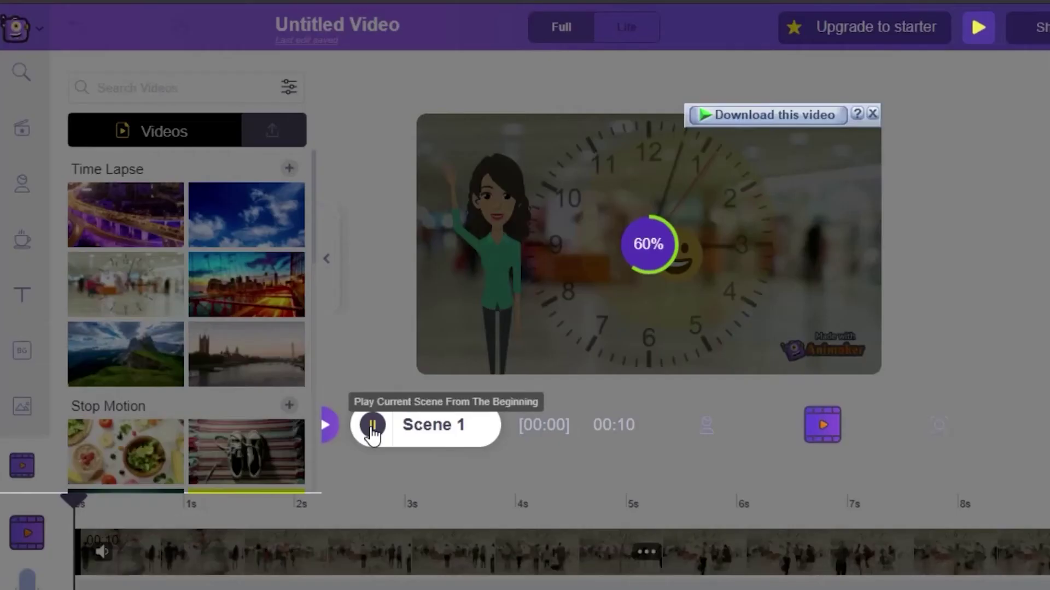
click(871, 113)
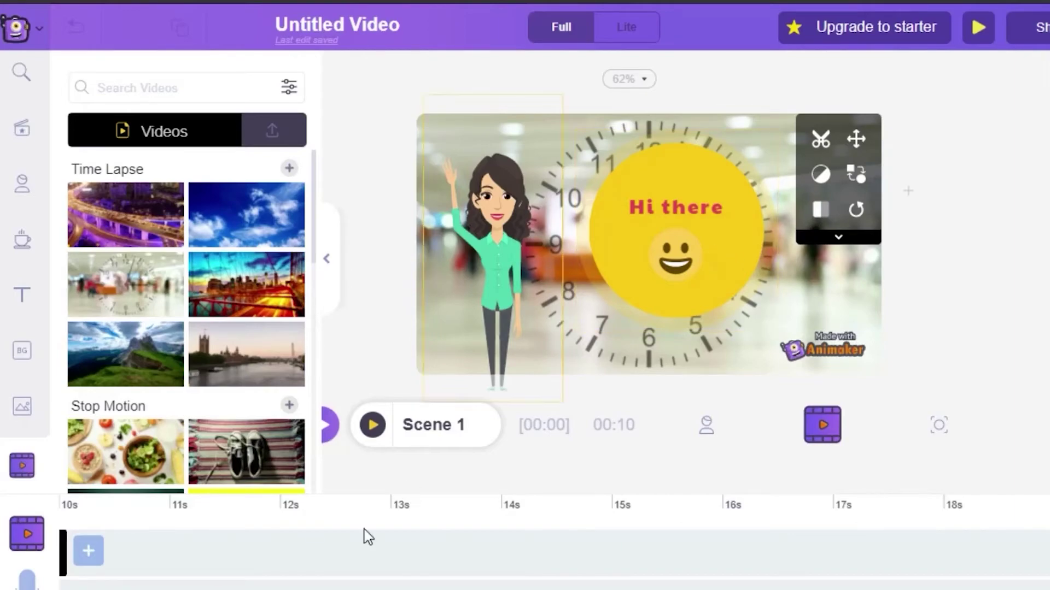
click(22, 196)
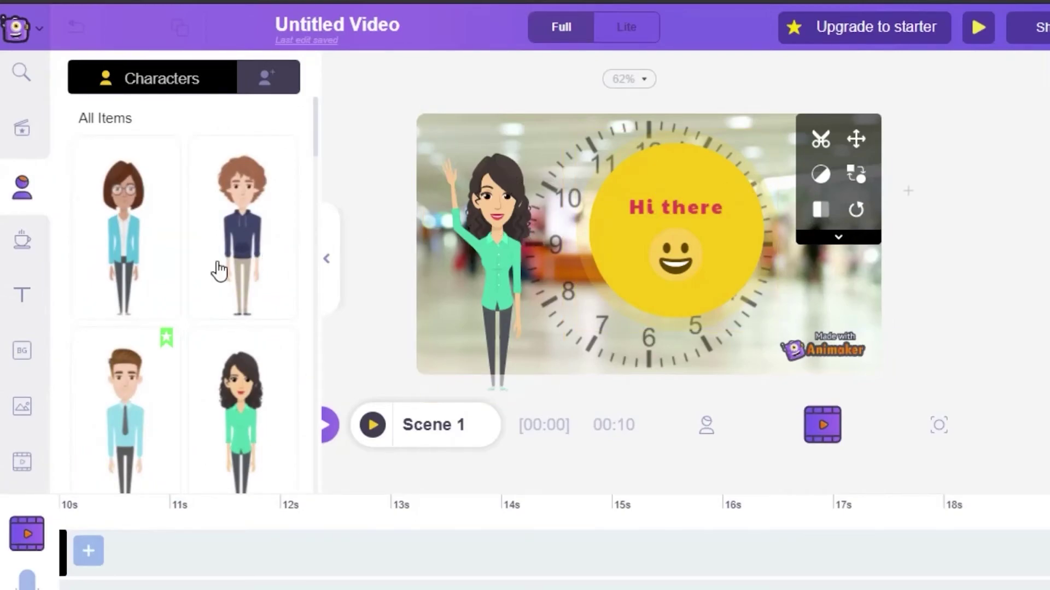
click(839, 236)
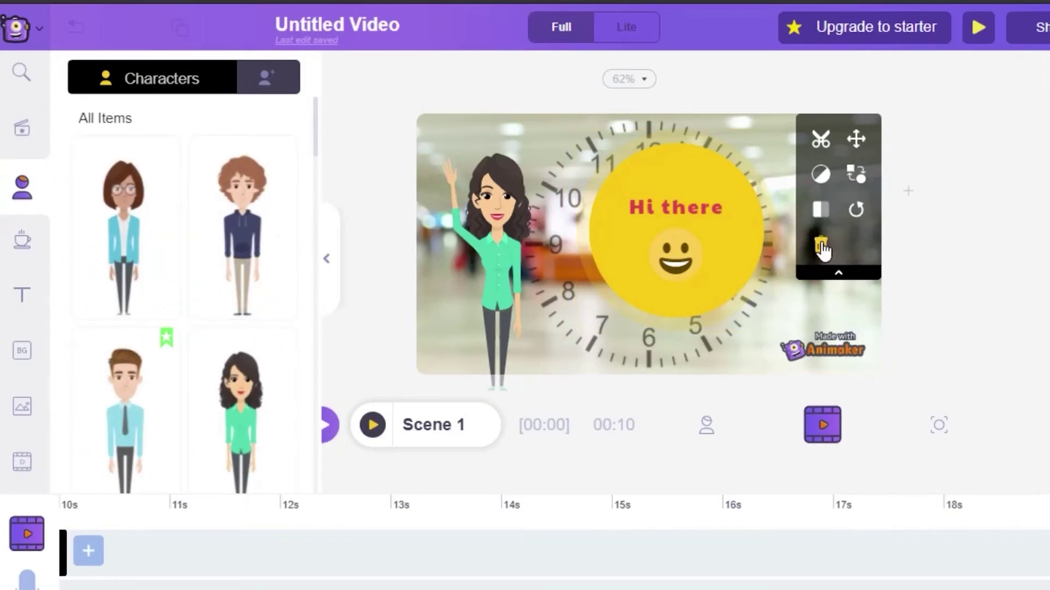
click(823, 244)
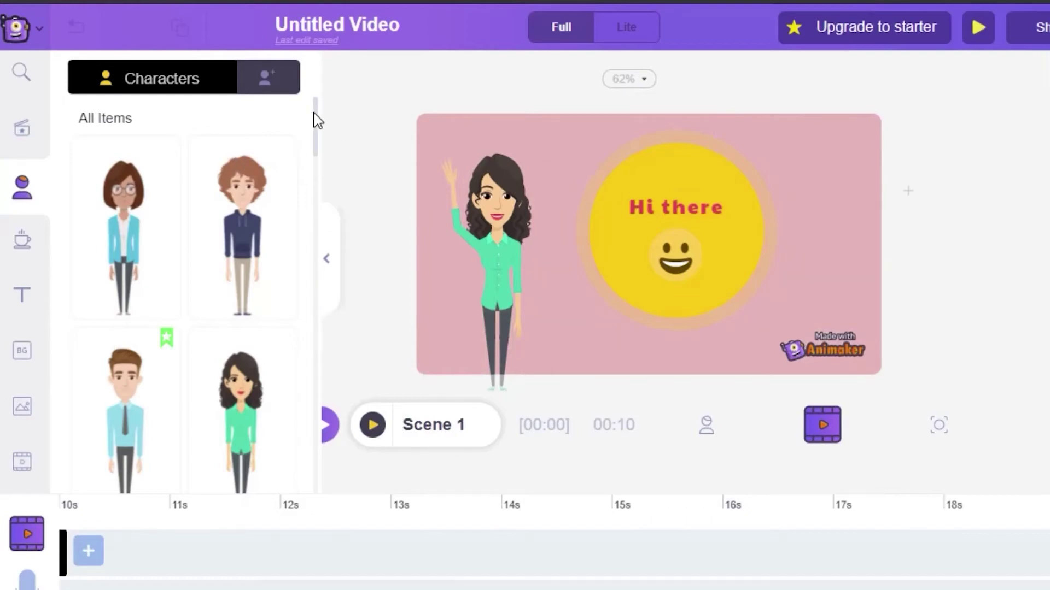
Add a "Got An Idea" action to the woman's action sequence, placed on the far side of the yellow circle, and apply it
click(497, 239)
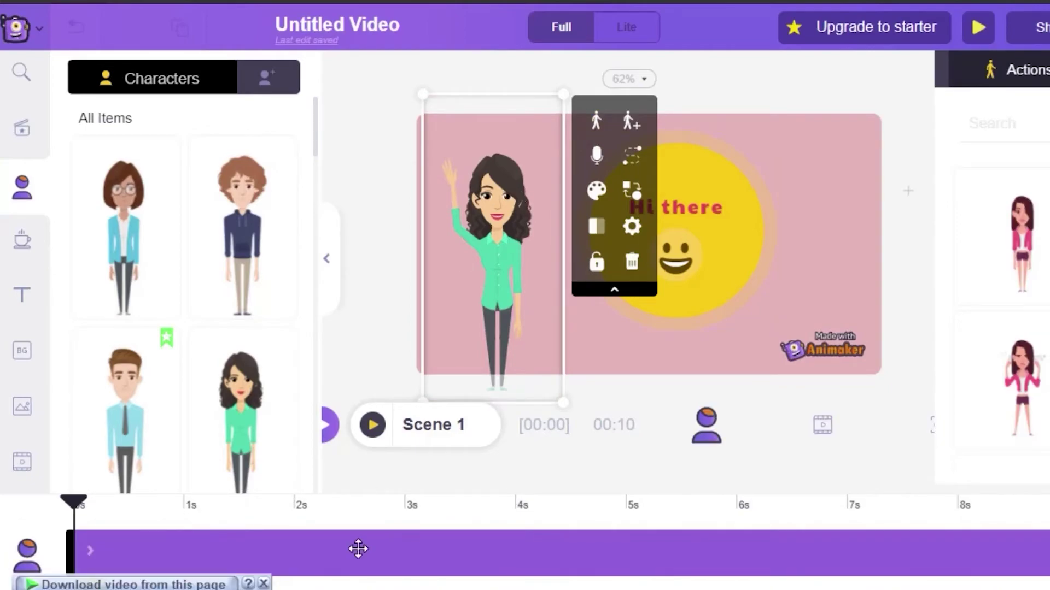
click(628, 121)
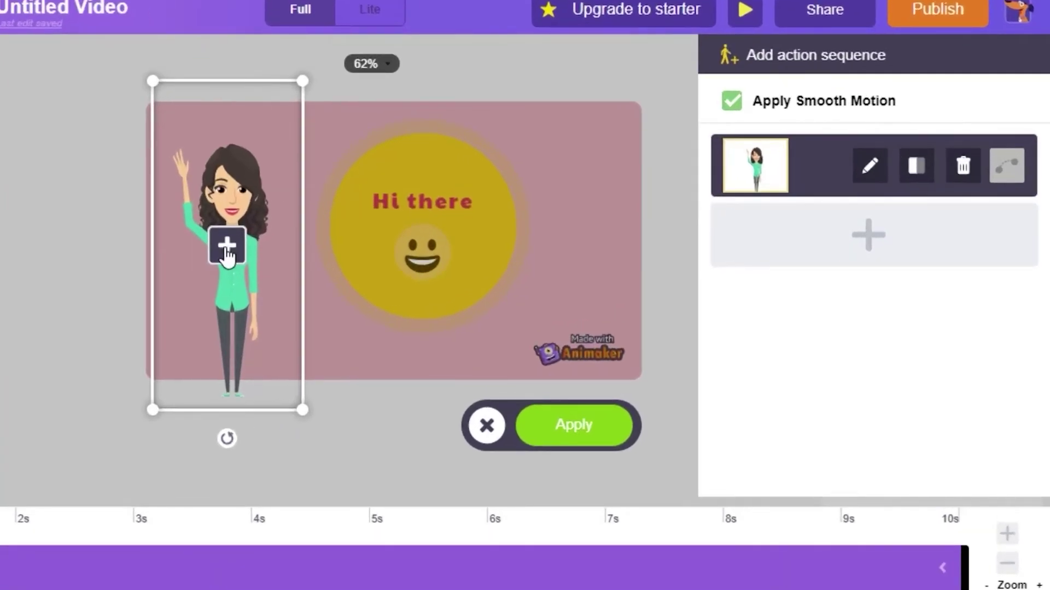
click(226, 249)
drag(1047, 164, 1048, 213)
drag(1048, 241, 1046, 331)
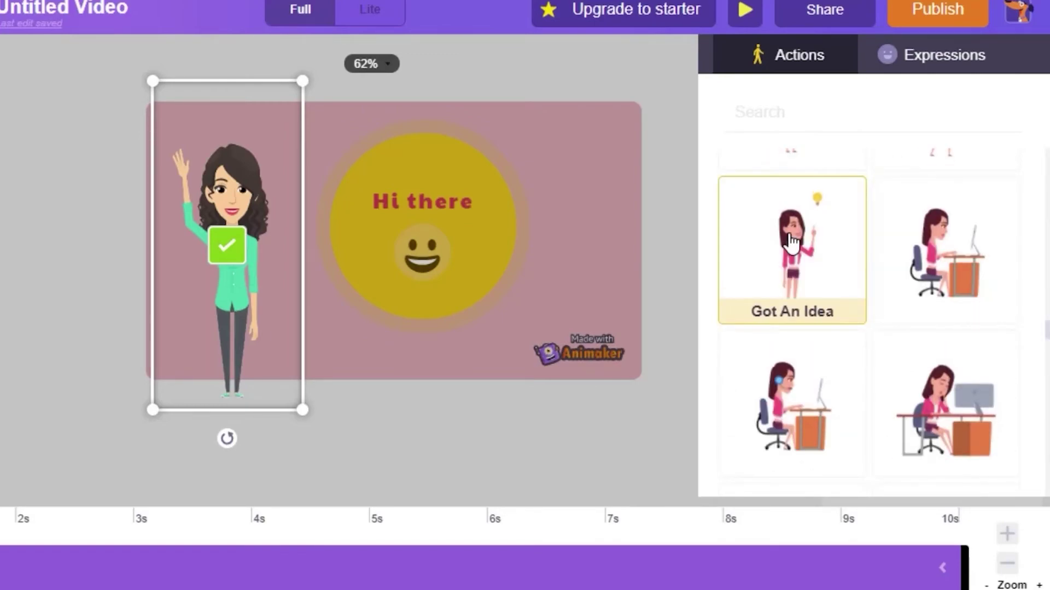
click(791, 241)
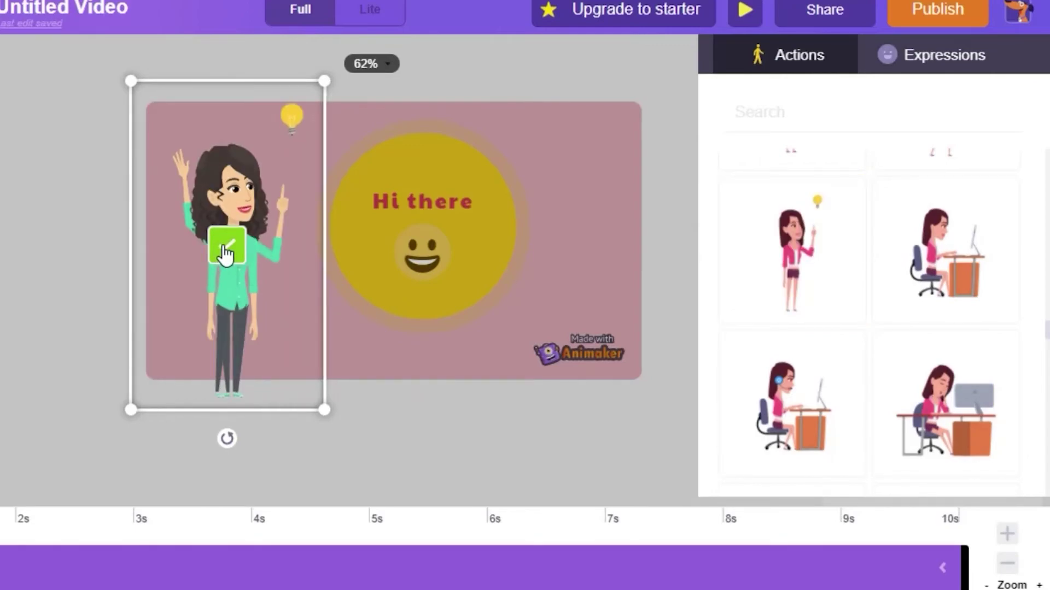
drag(287, 243, 660, 258)
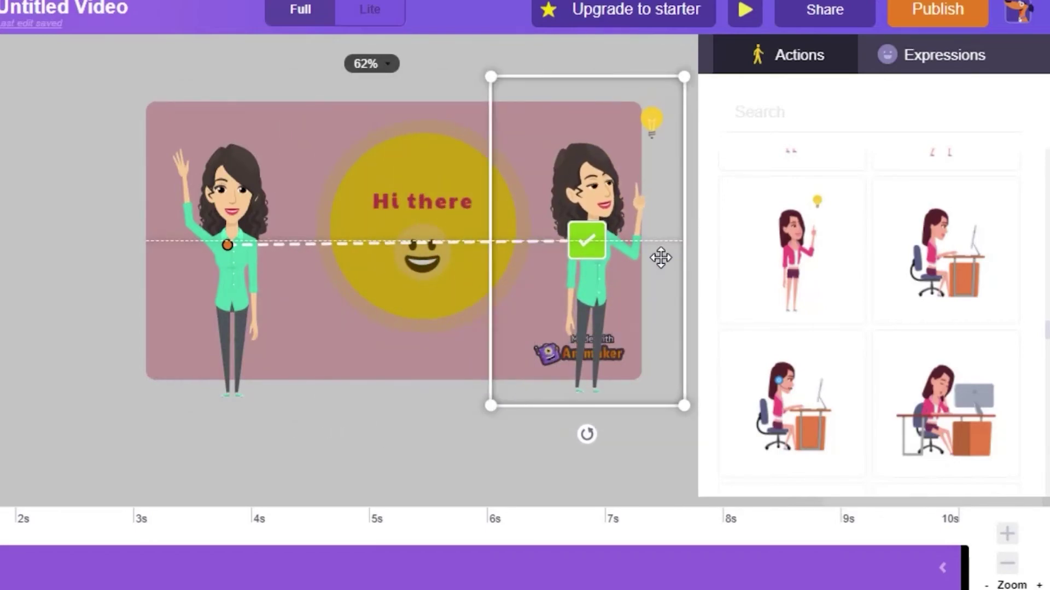
click(587, 243)
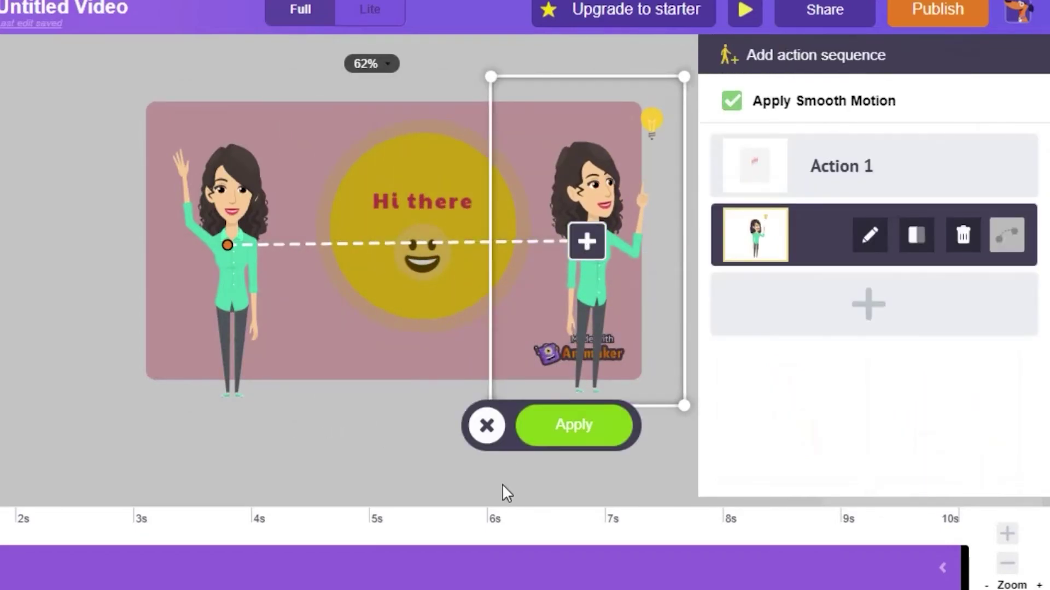
click(590, 427)
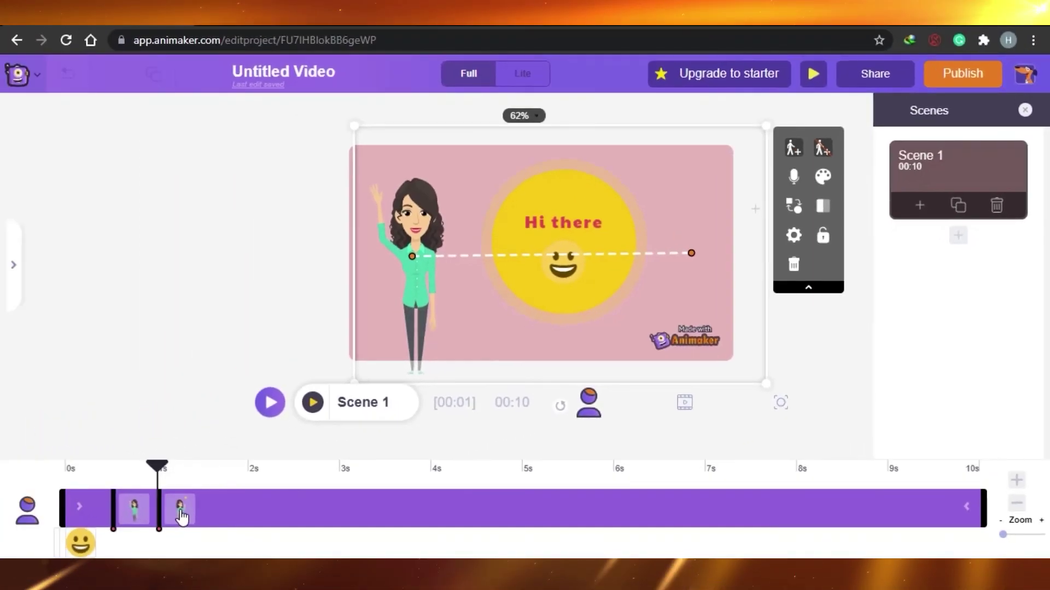
Delay the woman's "Got An Idea" action to about 3.4 seconds on the timeline, apply the sequence, and preview Scene 1
click(207, 509)
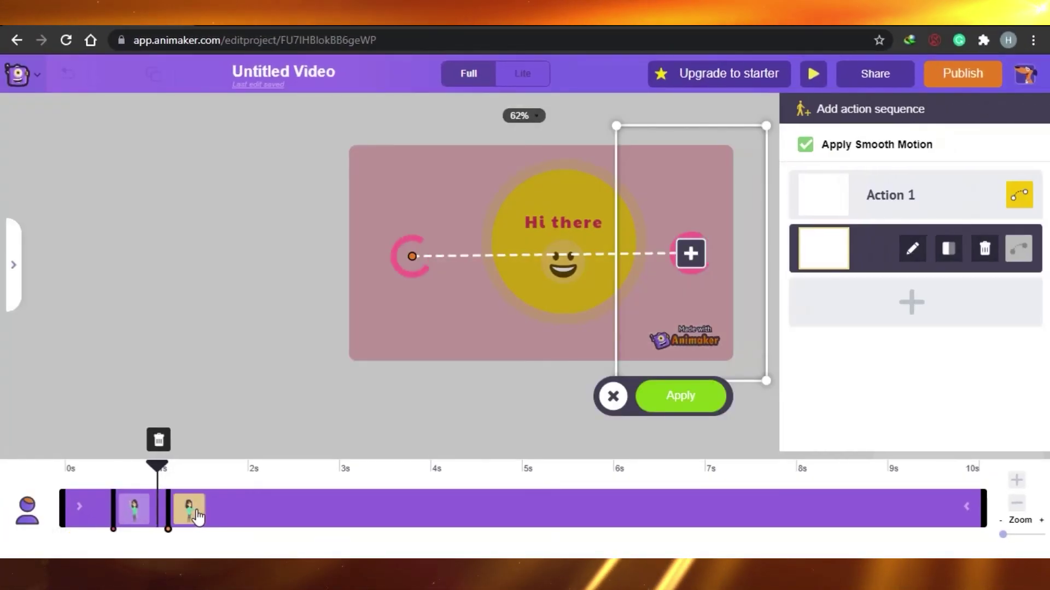
mouse_move(217, 518)
mouse_down()
mouse_move(331, 533)
mouse_move(199, 512)
mouse_move(221, 511)
mouse_up()
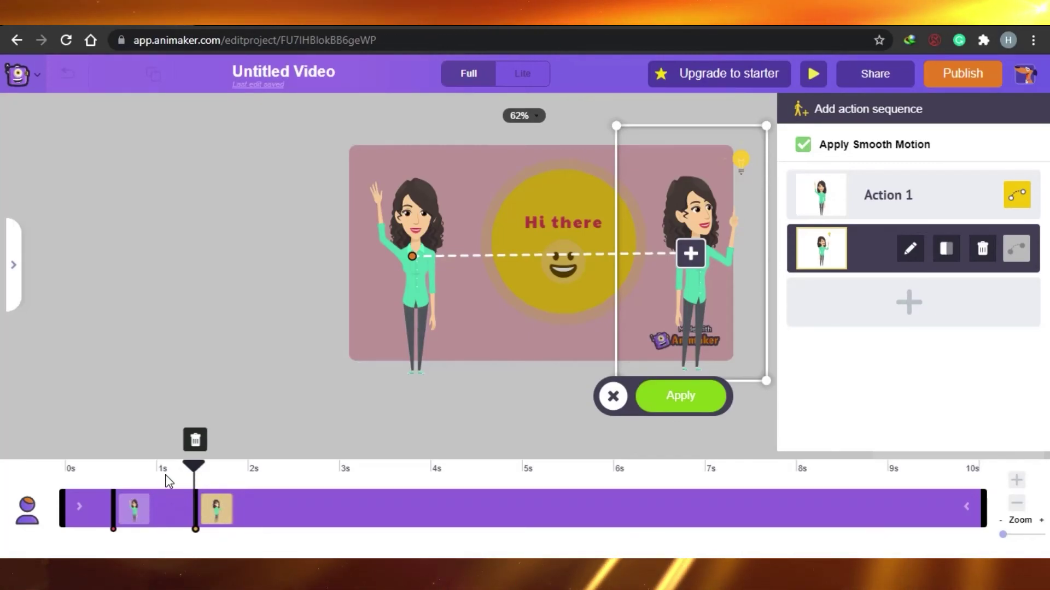
drag(216, 514, 401, 538)
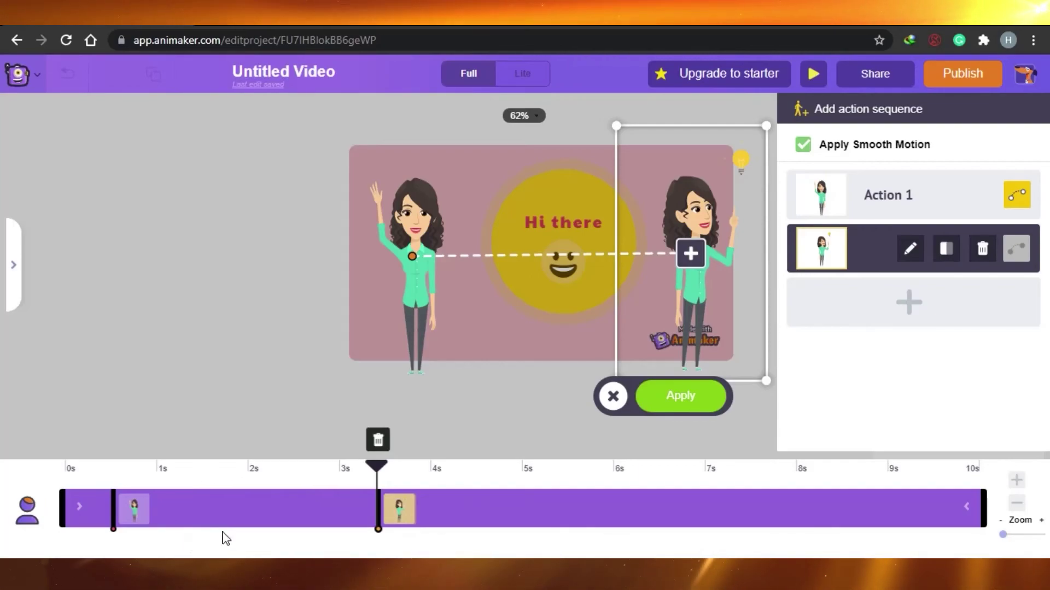
click(705, 398)
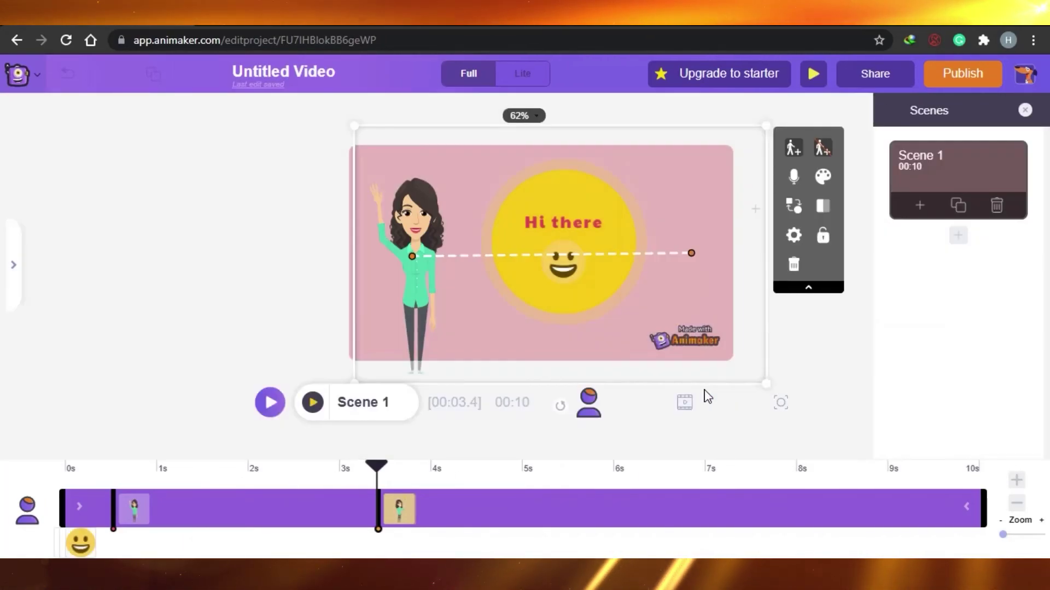
click(312, 403)
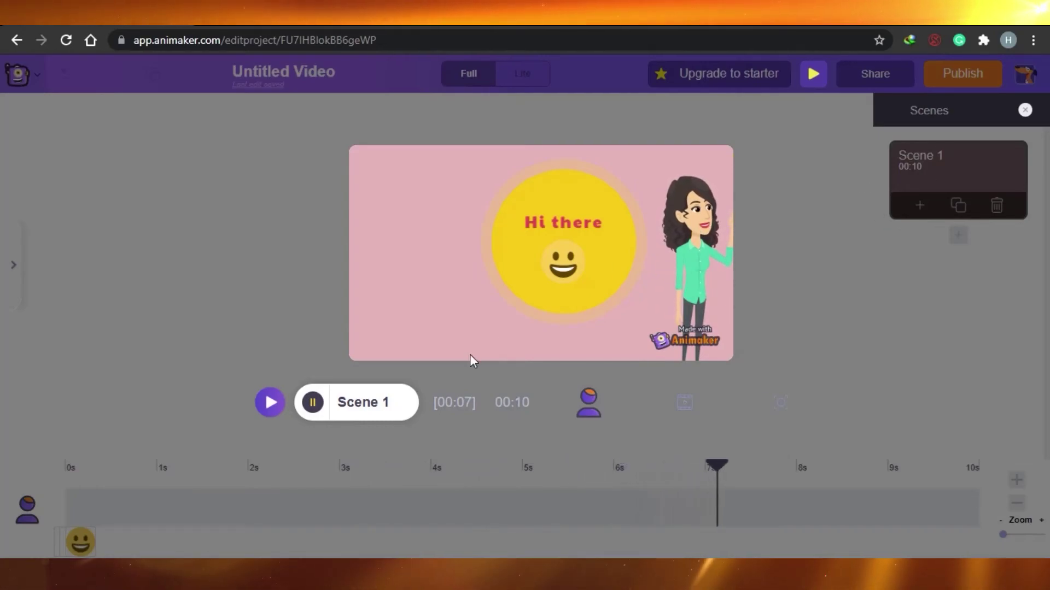
Move the woman's "Got An Idea" action earlier to about 2.6 seconds, shift its position closer to the yellow circle, and apply the sequence
click(311, 410)
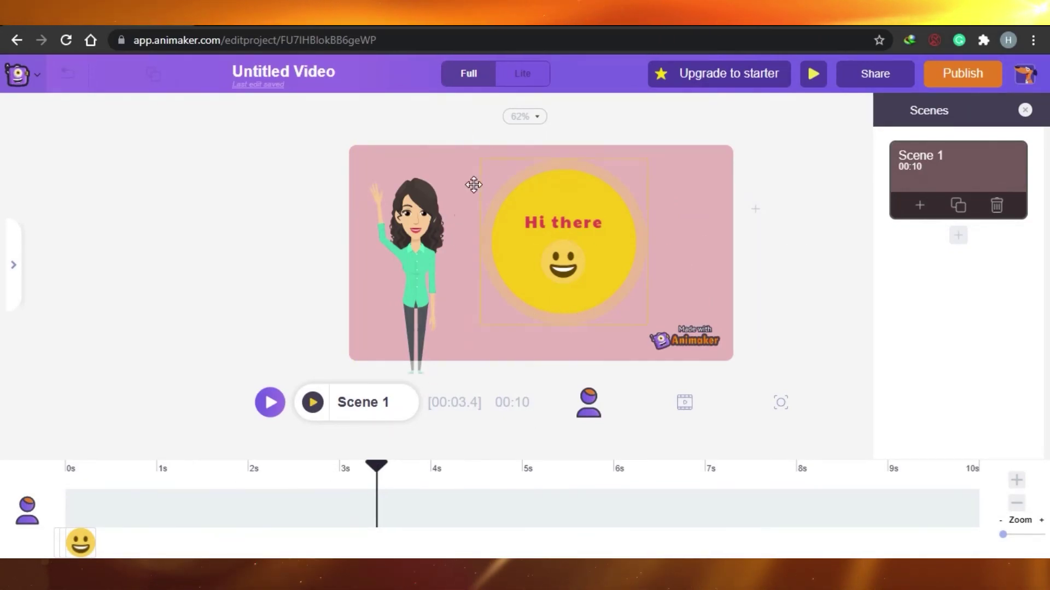
click(426, 242)
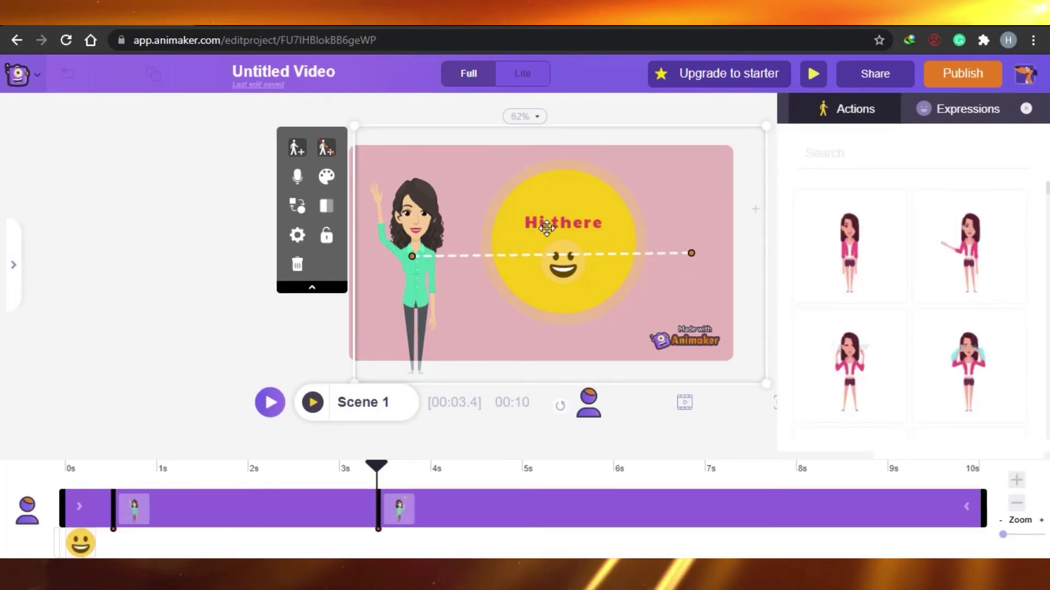
click(398, 509)
drag(399, 509, 331, 514)
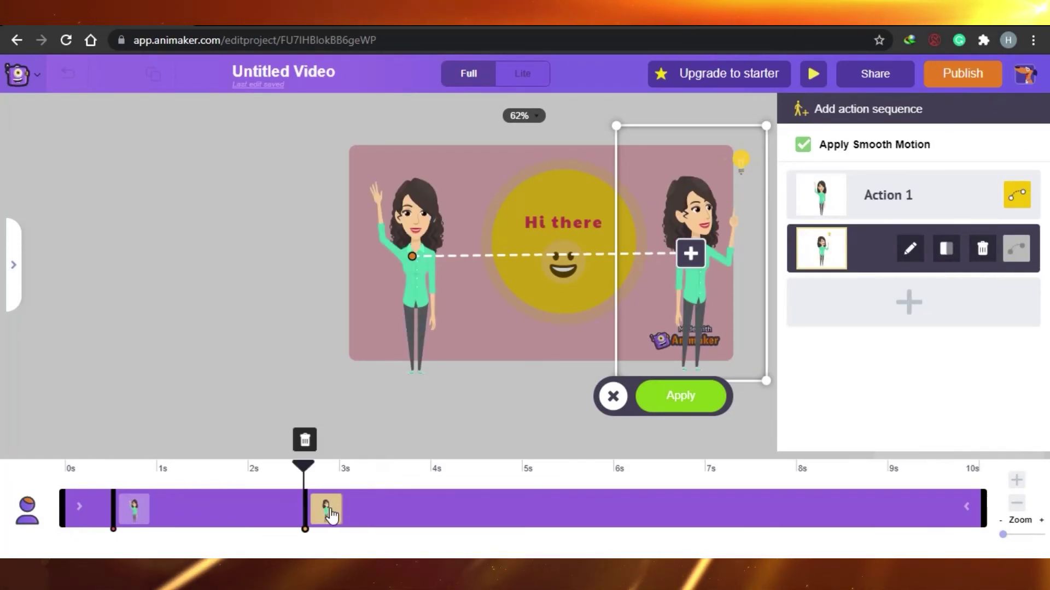
drag(668, 298, 627, 298)
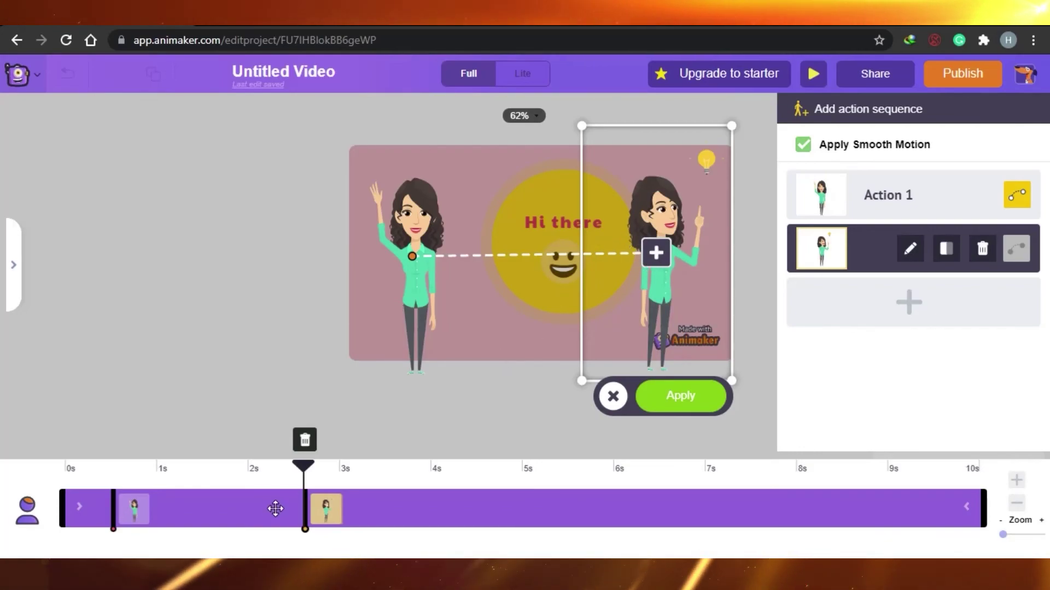
click(309, 446)
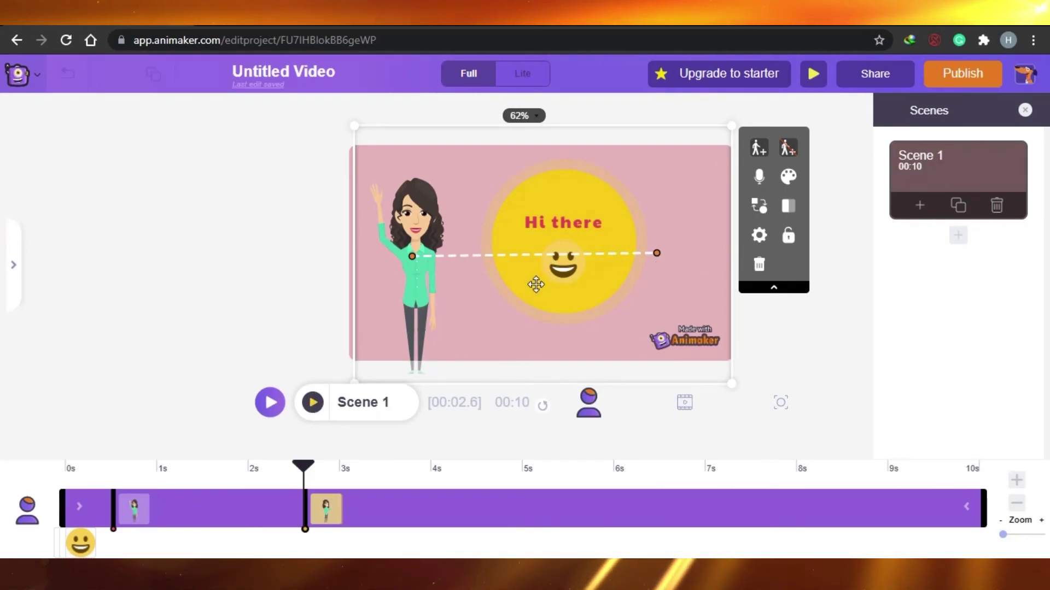
click(161, 236)
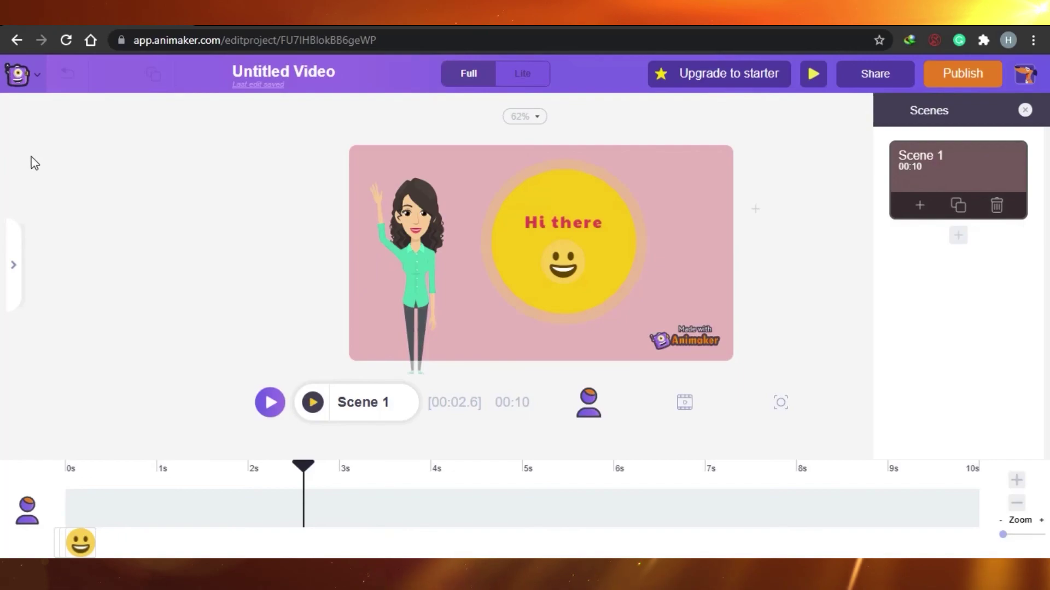
Examine the woman's voice-over options, open the voice recorder, and close it without recording
click(432, 216)
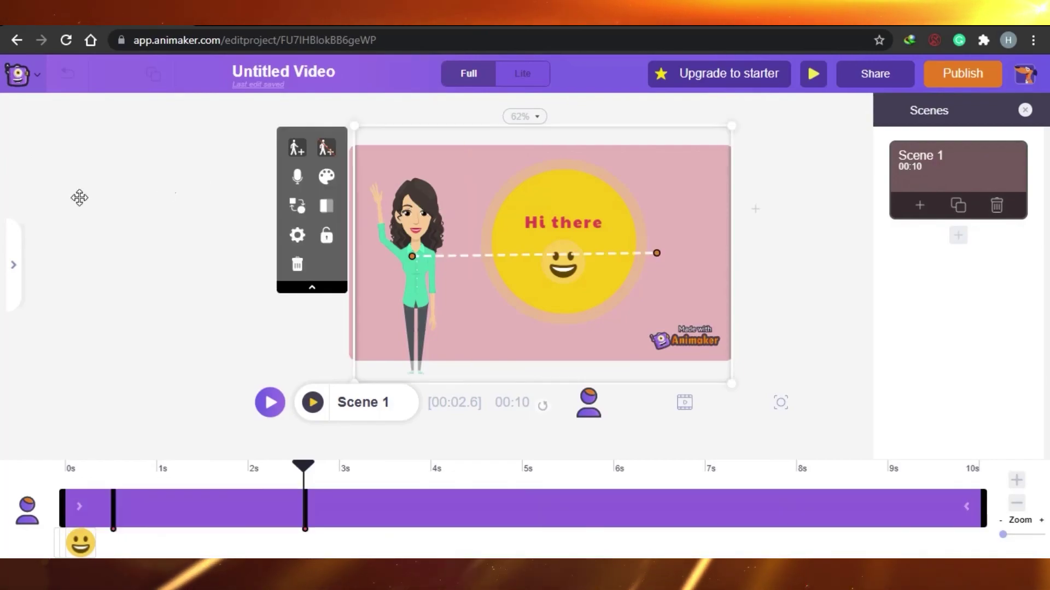
click(11, 261)
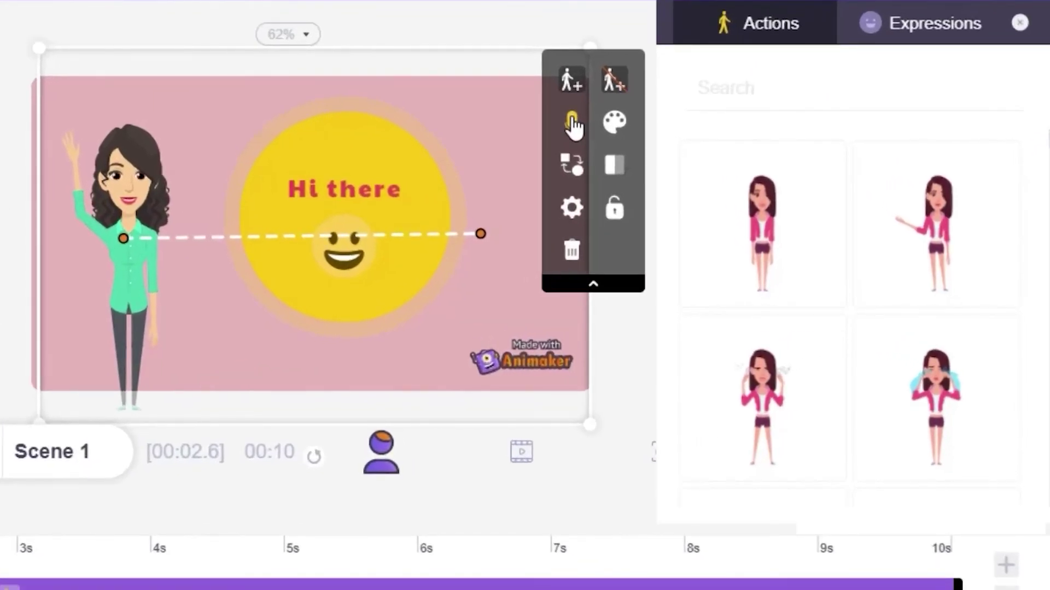
click(571, 124)
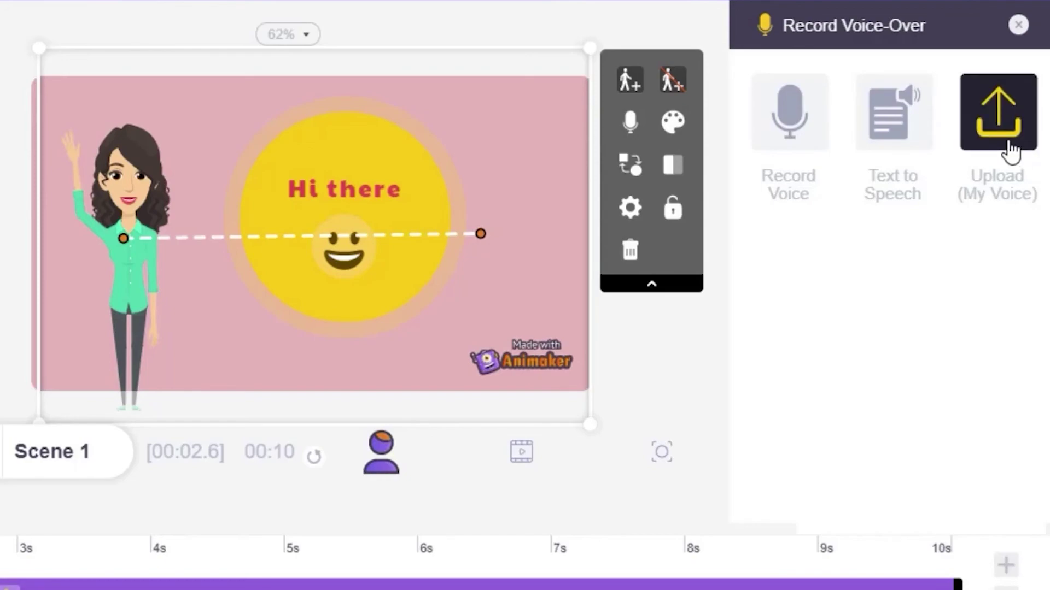
click(794, 104)
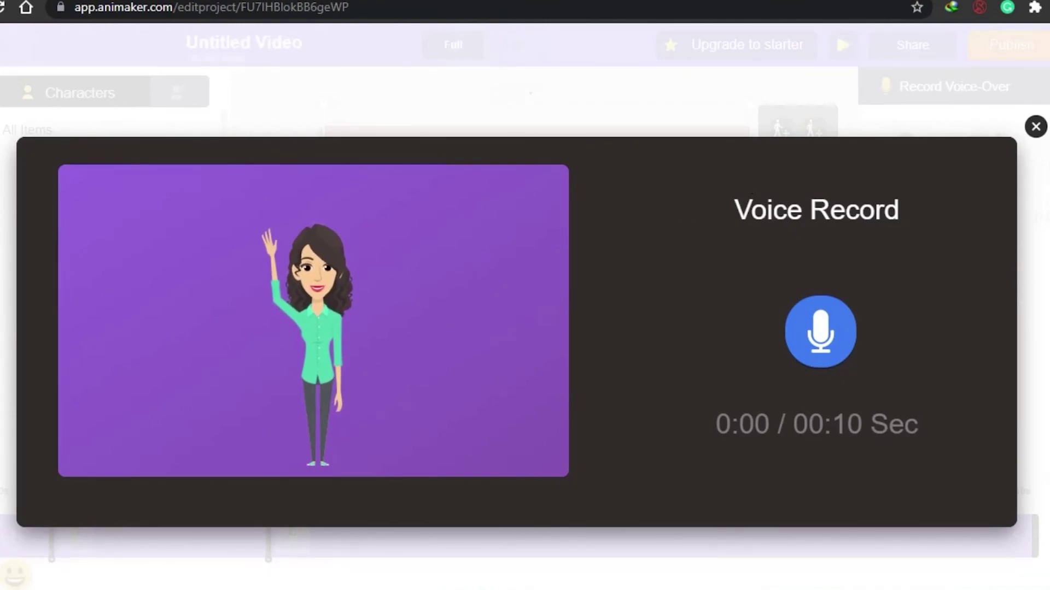
click(1036, 127)
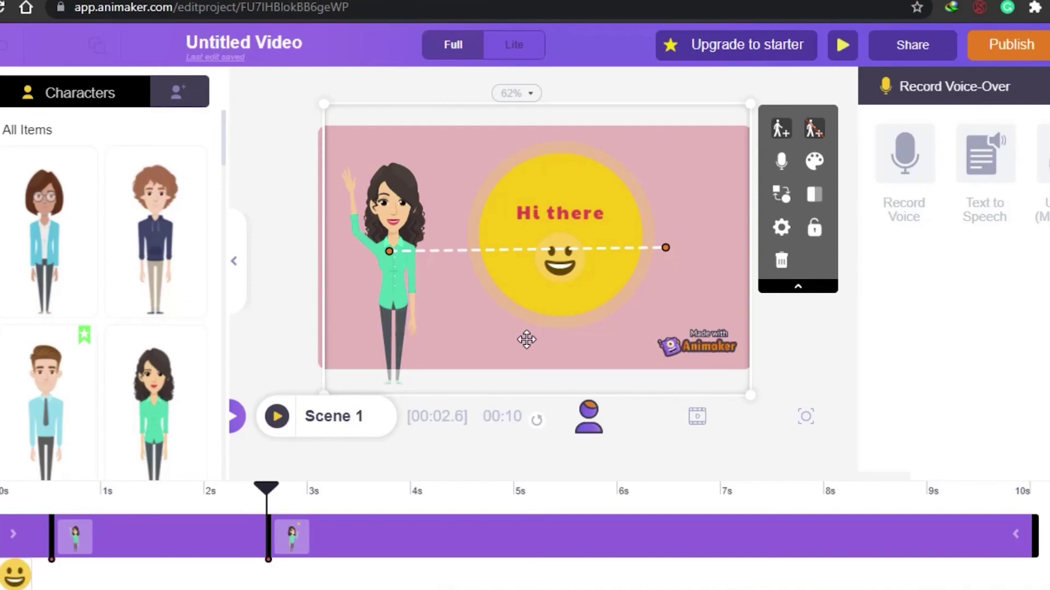
scroll(224, 124, down, 1)
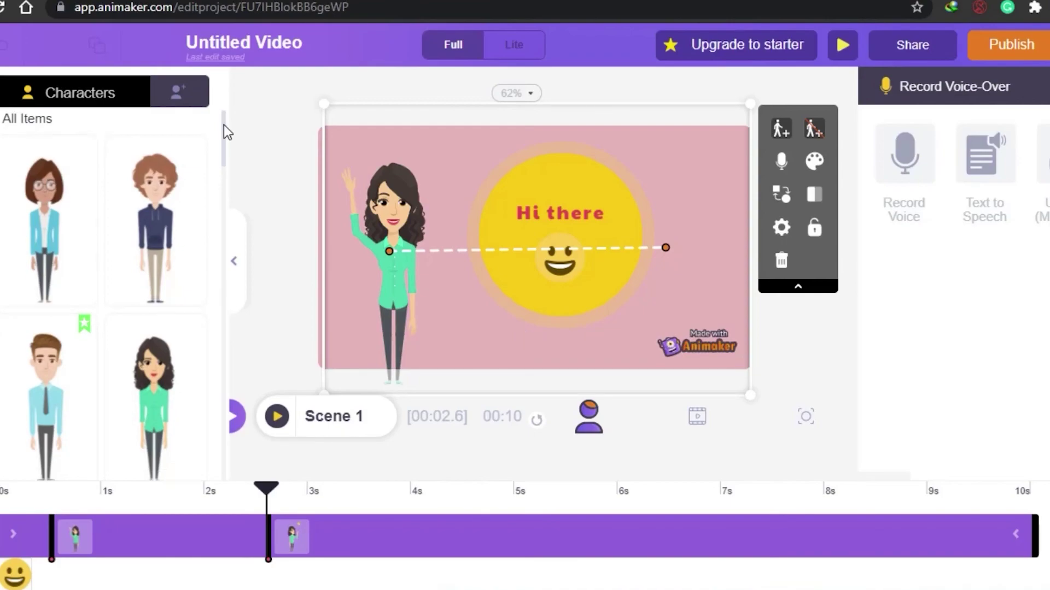